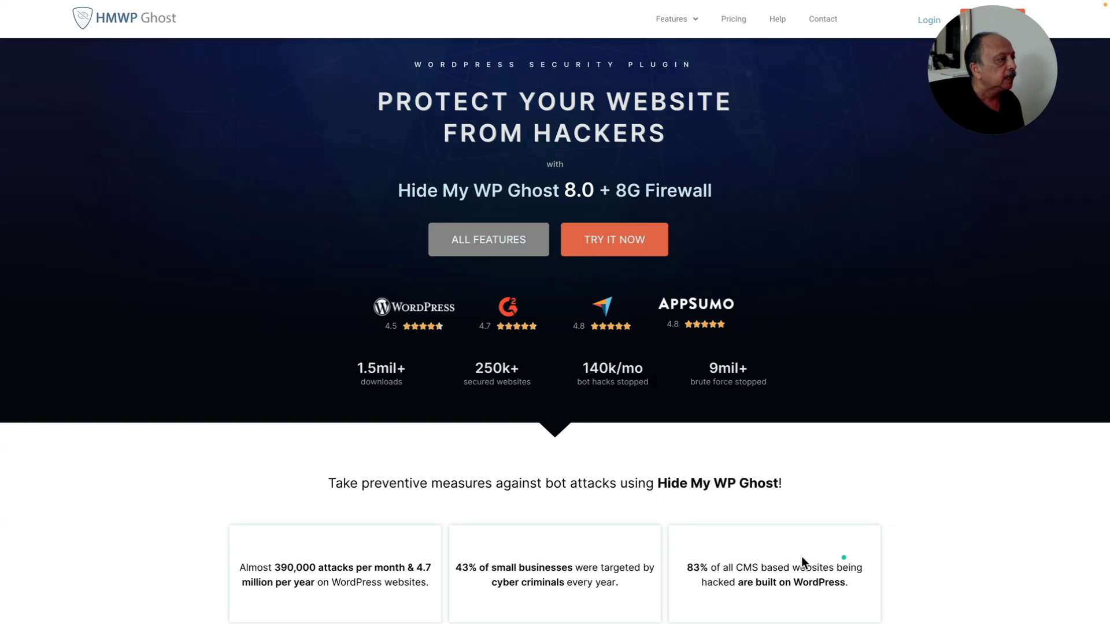
# Scroll the homepage past the feature cards and plugin logos to the Stats counters, including 9.000.000+ brute force stopped.
pyautogui.scroll(-7, 710, 523)
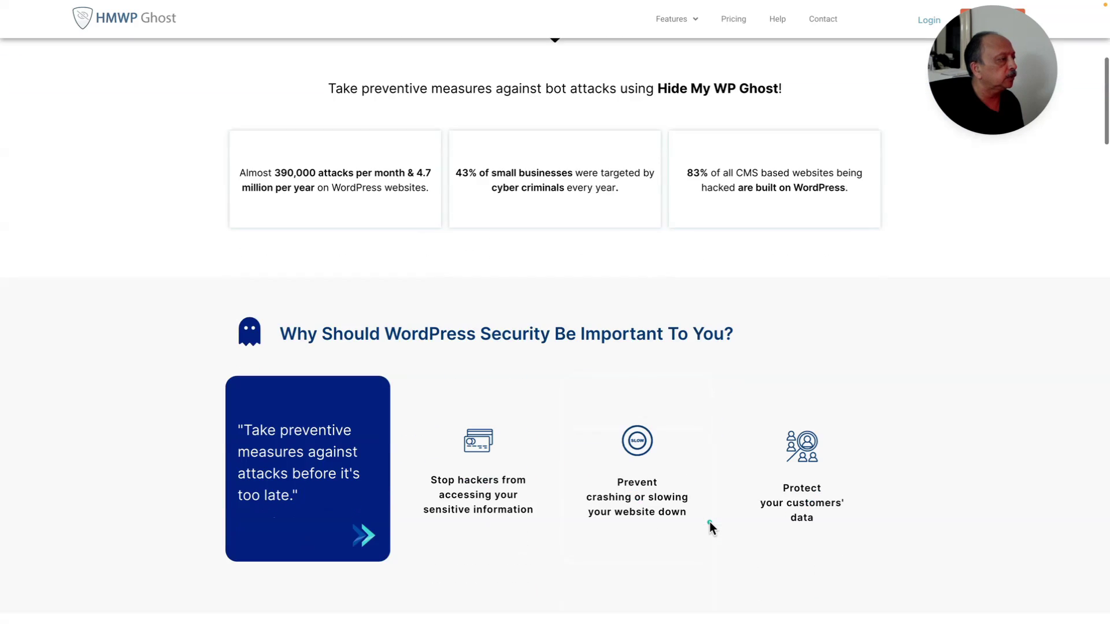
pyautogui.scroll(-3, 709, 521)
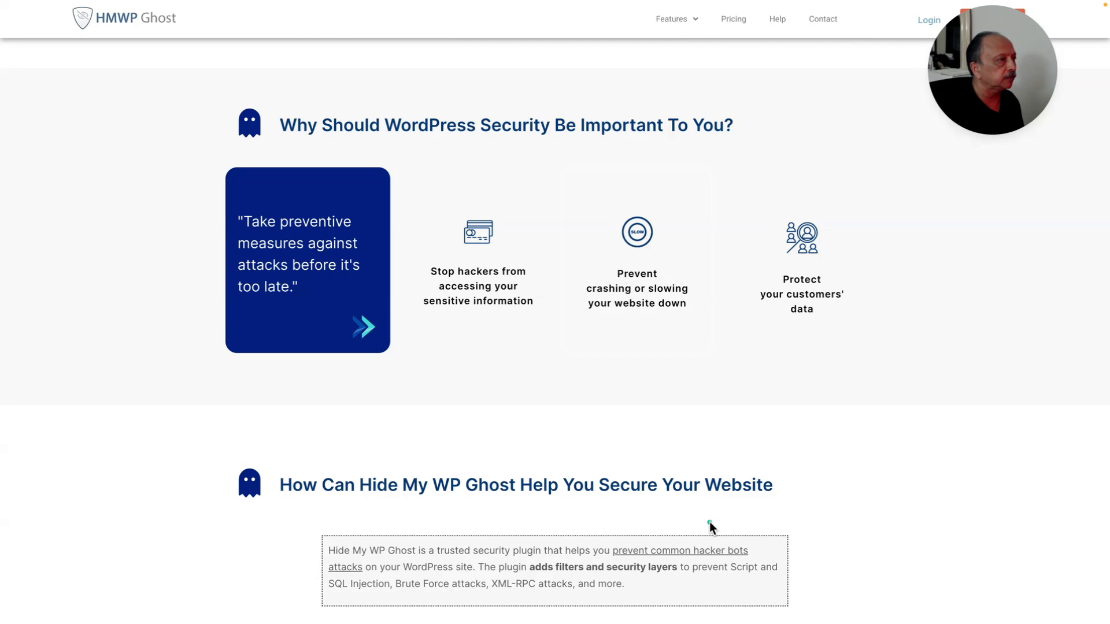
pyautogui.scroll(-6, 709, 521)
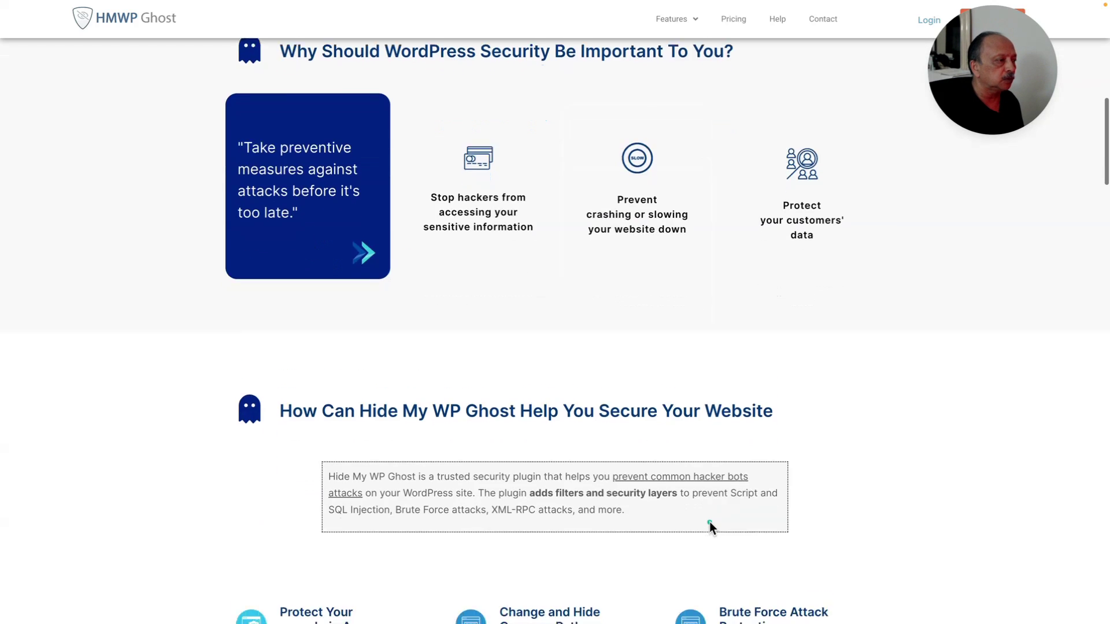
pyautogui.scroll(-4, 710, 521)
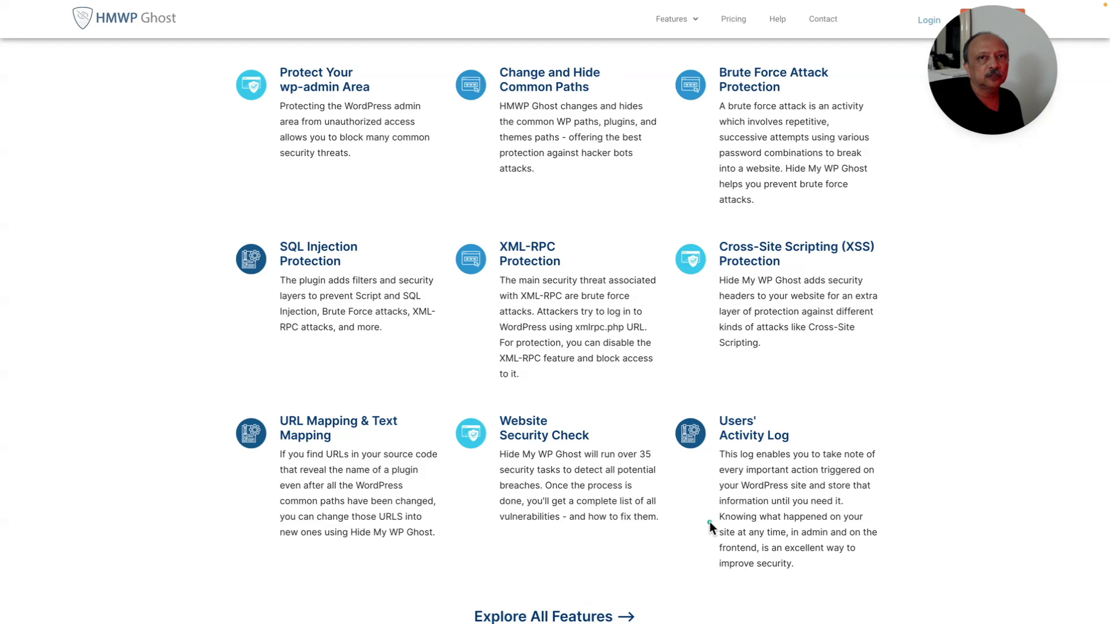
pyautogui.scroll(-6, 709, 523)
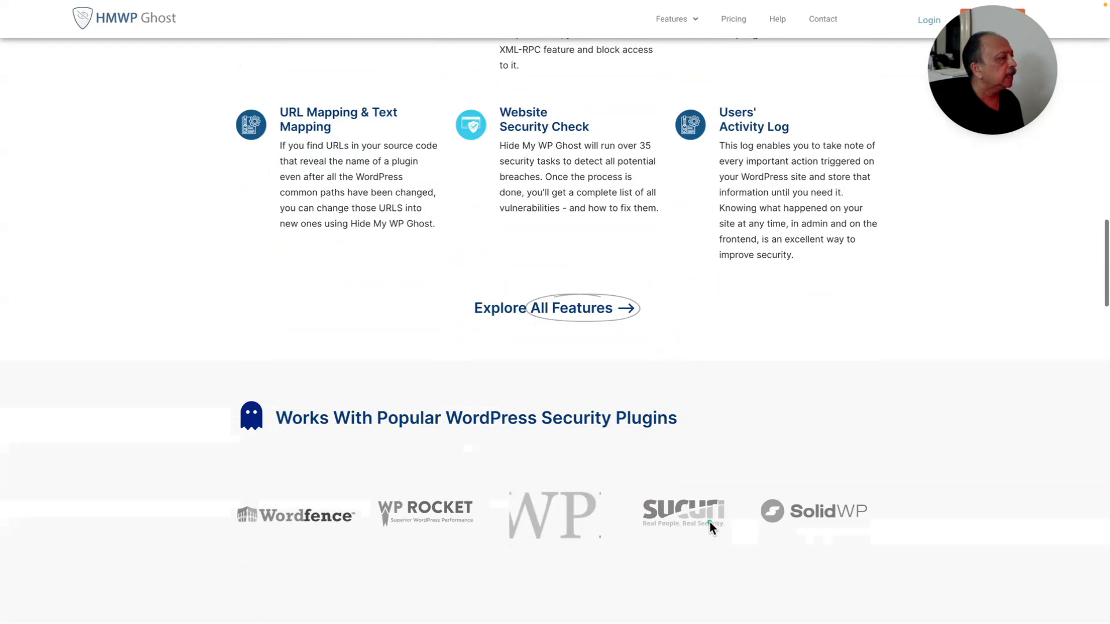
pyautogui.scroll(-3, 709, 521)
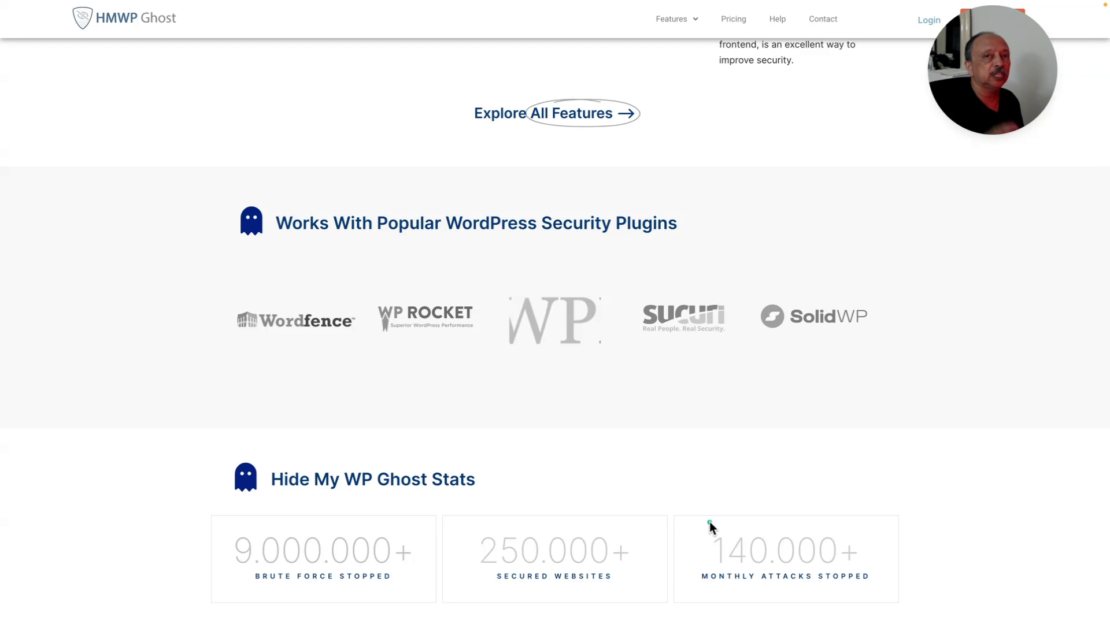
pyautogui.scroll(-2, 710, 523)
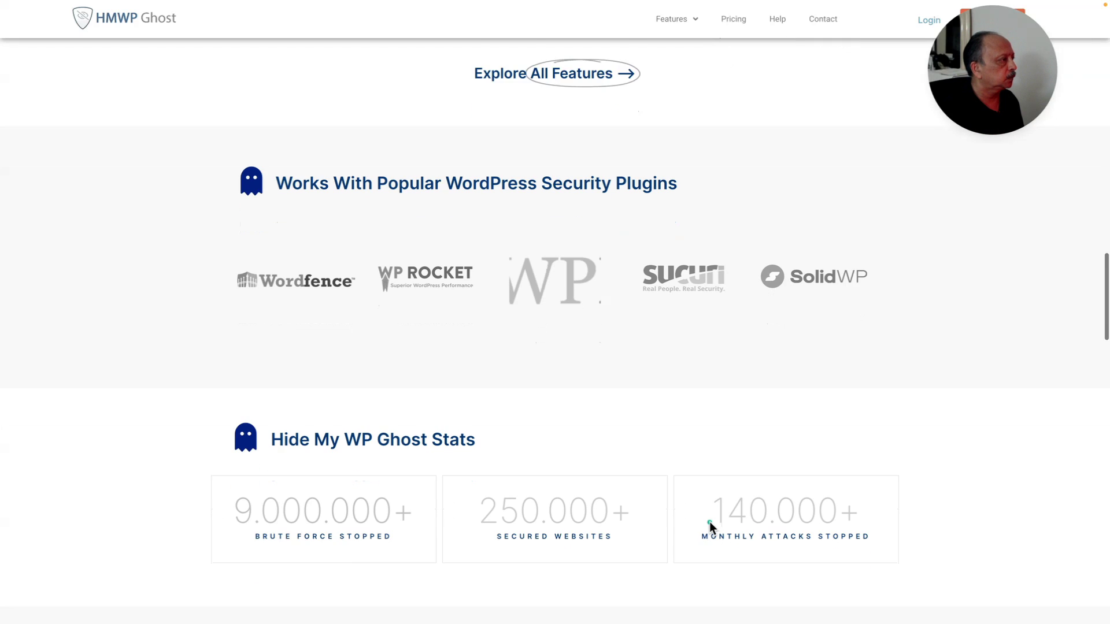
pyautogui.scroll(-1, 709, 522)
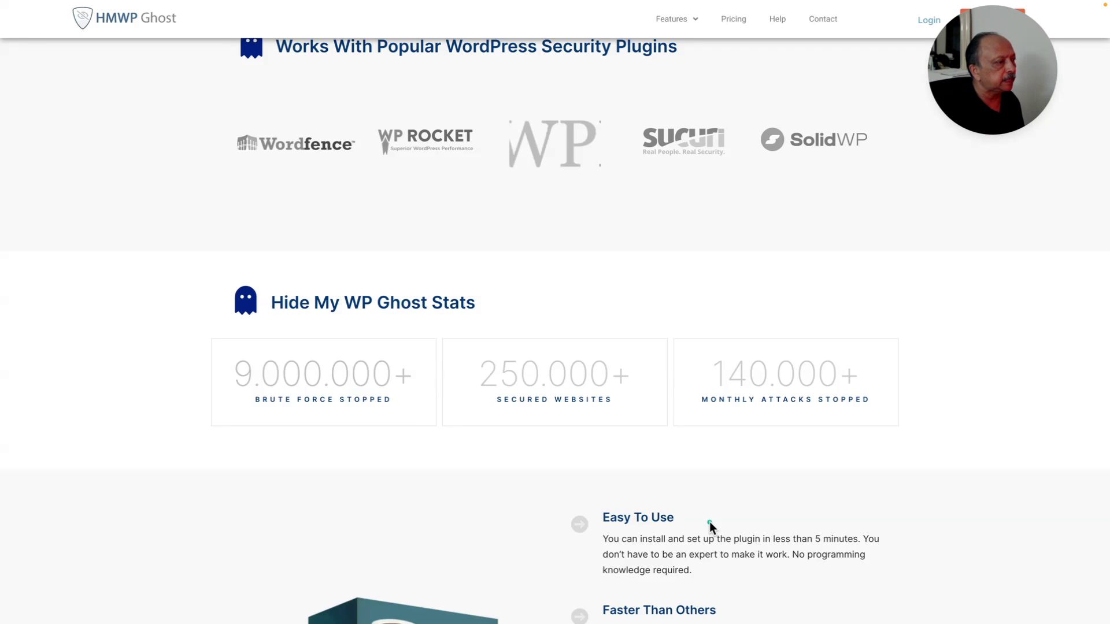
pyautogui.scroll(-4, 709, 523)
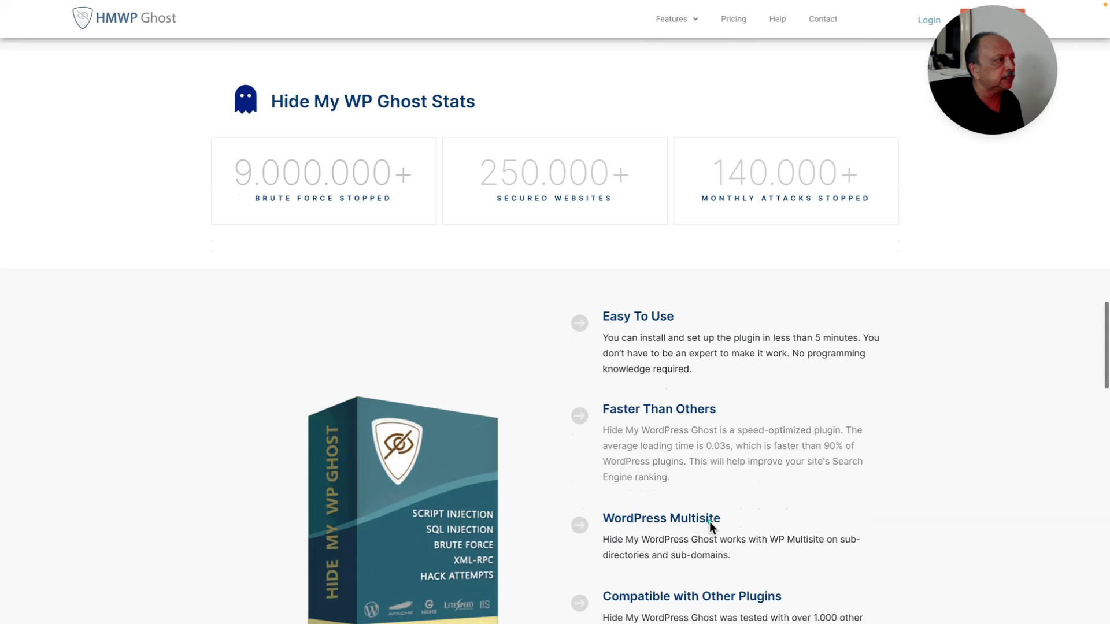
# Scroll down to the vulnerability URL checker, then back up to the Compatible With Hosting Servers list.
pyautogui.scroll(-4, 709, 521)
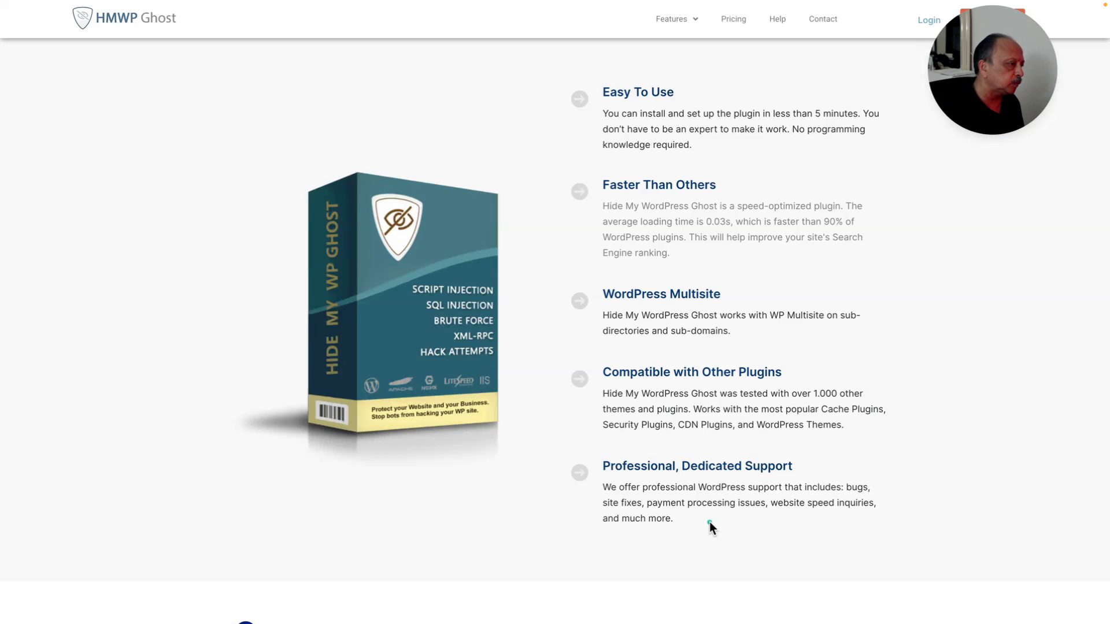
pyautogui.scroll(-7, 709, 521)
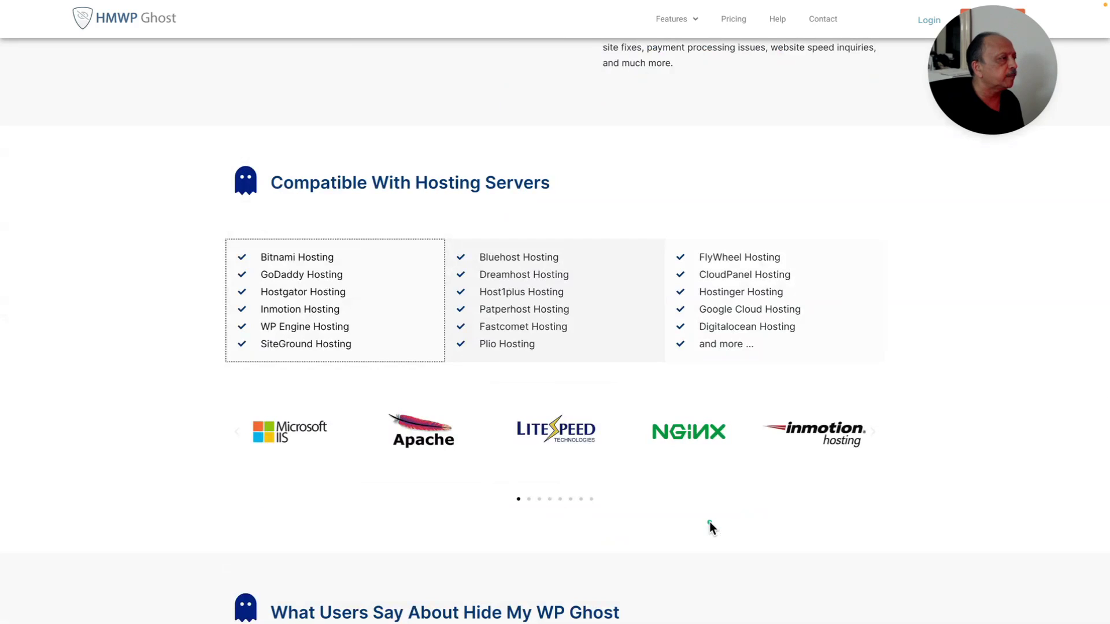
pyautogui.scroll(-7, 709, 521)
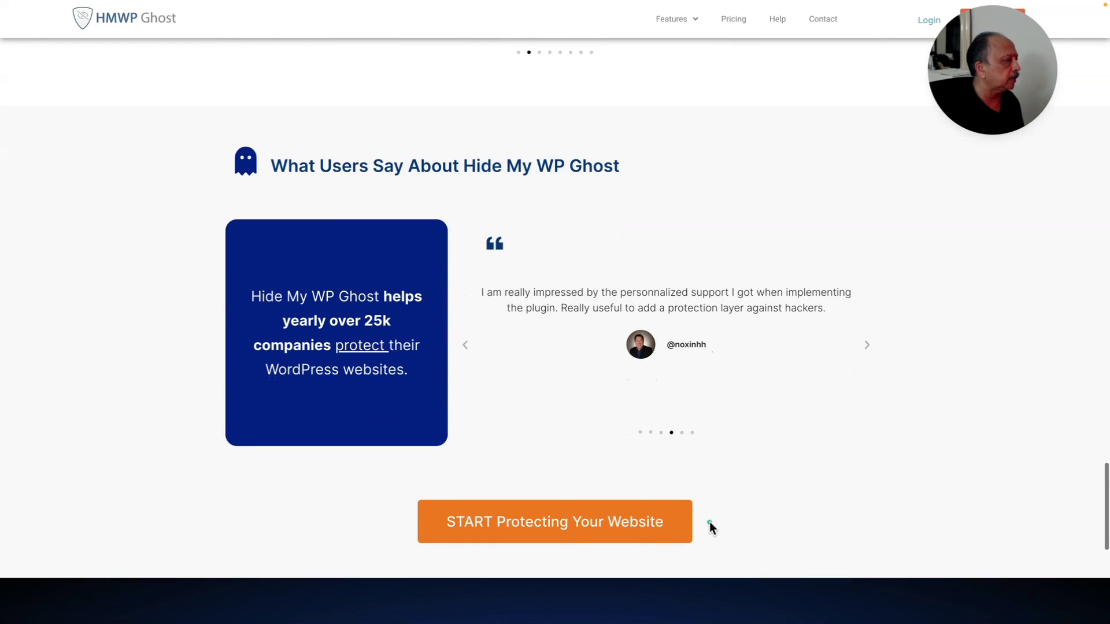
pyautogui.scroll(-2, 709, 521)
pyautogui.scroll(-7, 709, 521)
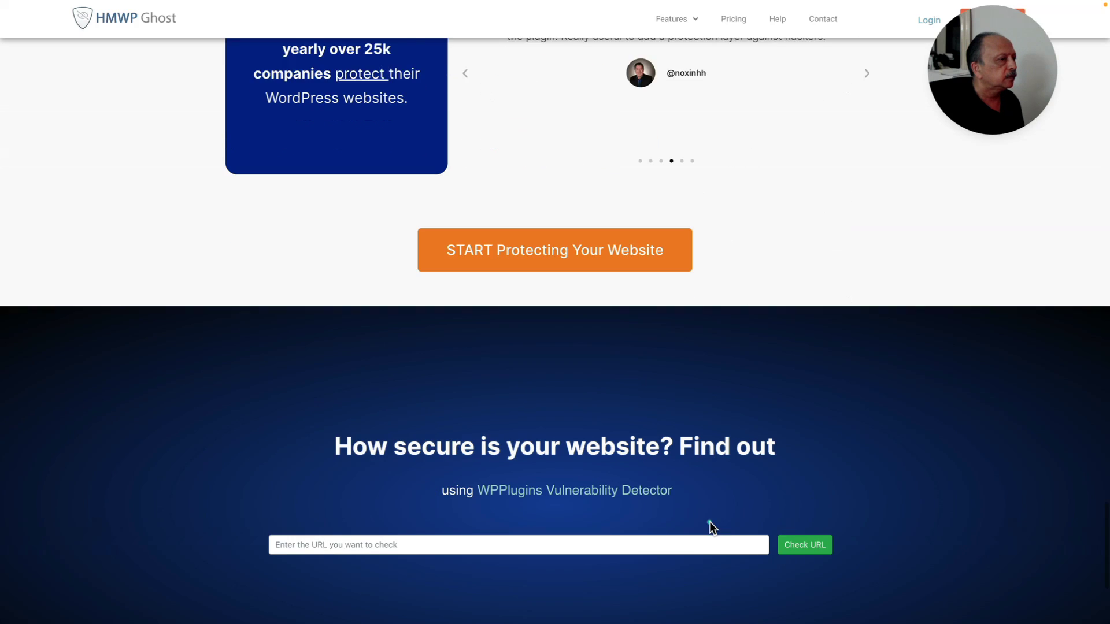
pyautogui.scroll(10, 709, 521)
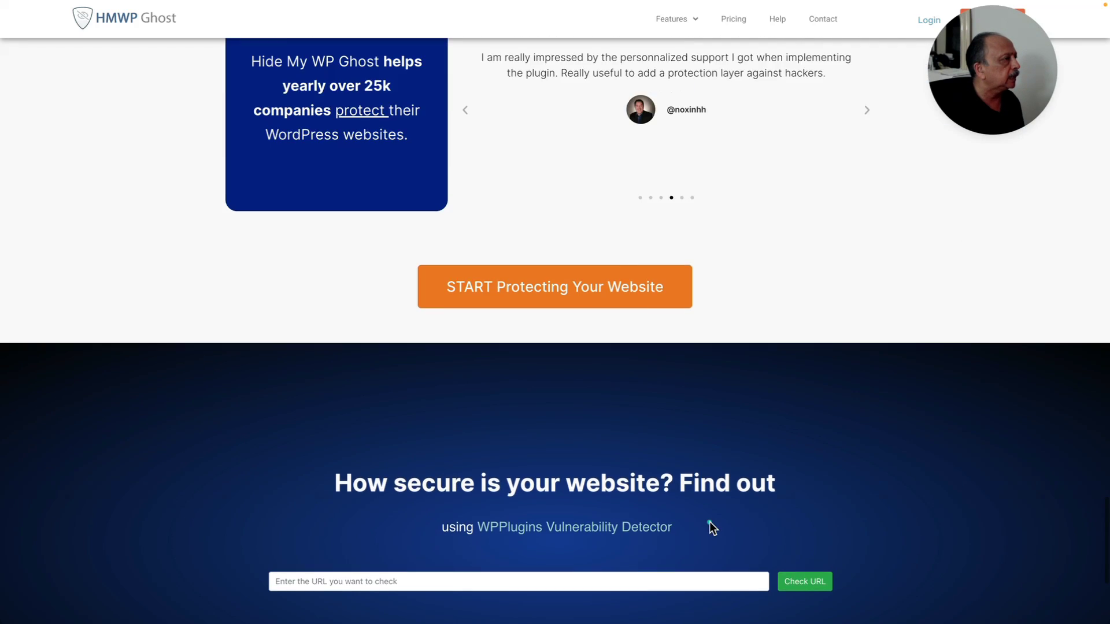
pyautogui.scroll(5, 709, 525)
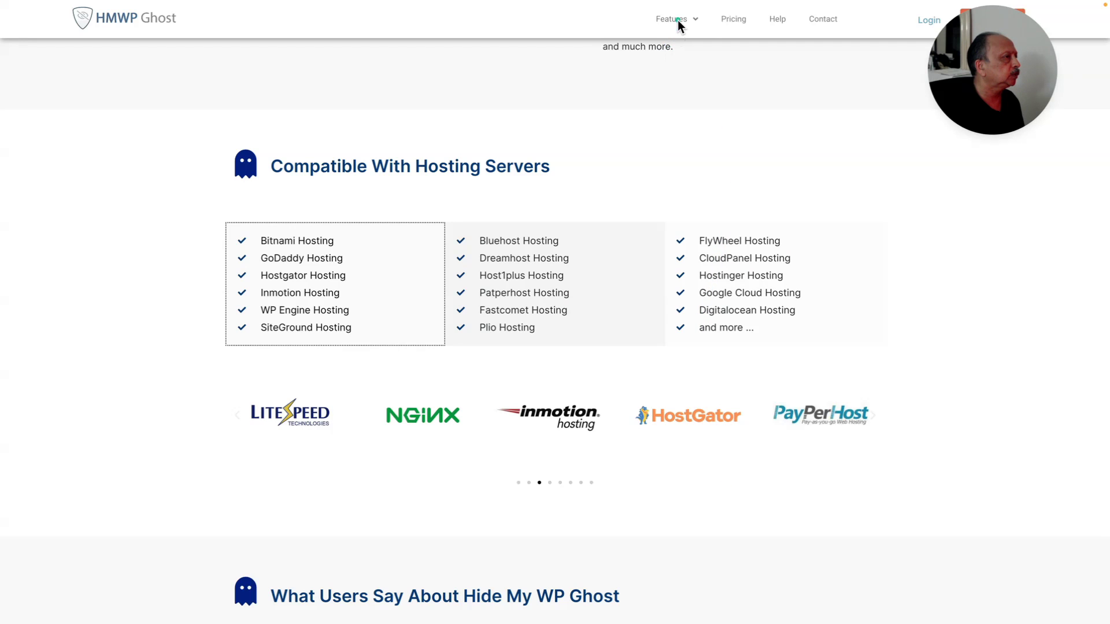
# Open the full security features list from the Features menu and start reading it.
pyautogui.moveTo(682, 23)
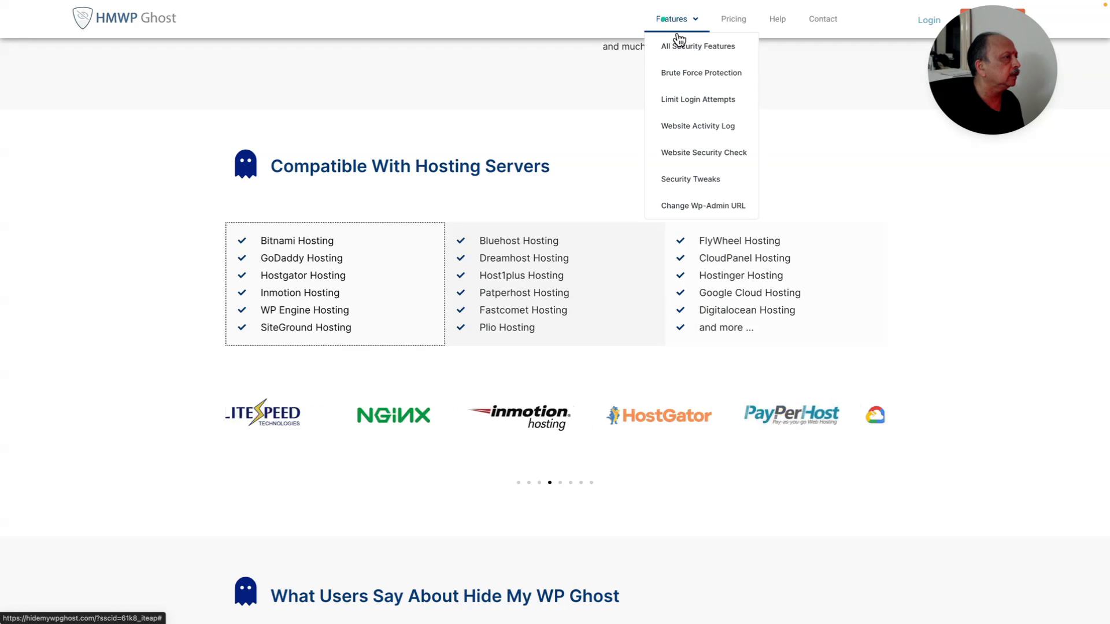
pyautogui.click(682, 44)
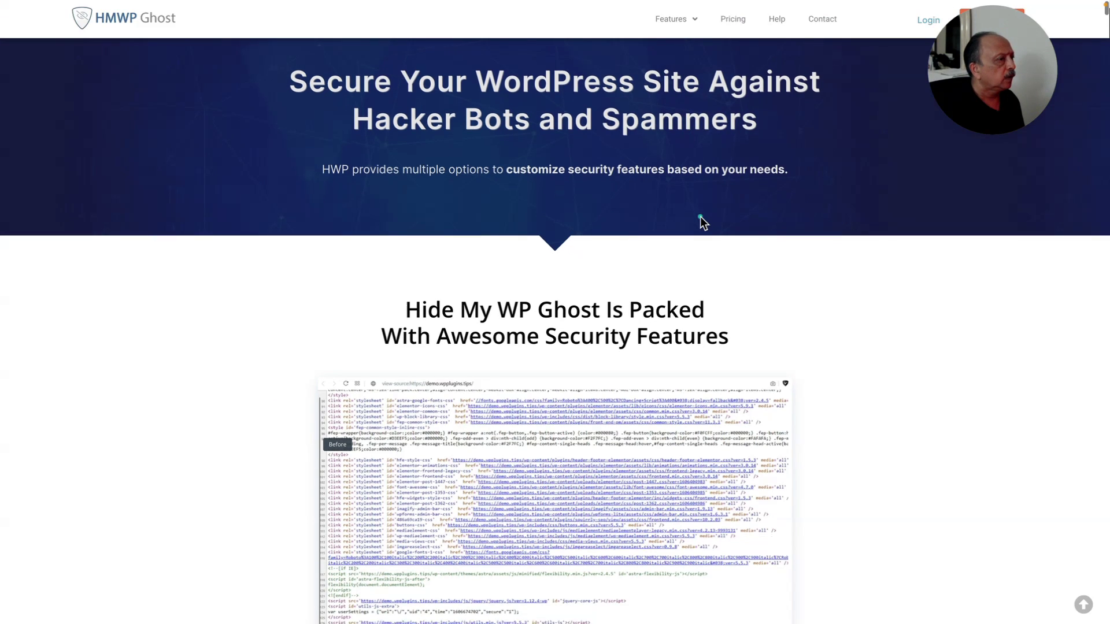
pyautogui.scroll(-4, 699, 216)
pyautogui.scroll(-20, 700, 216)
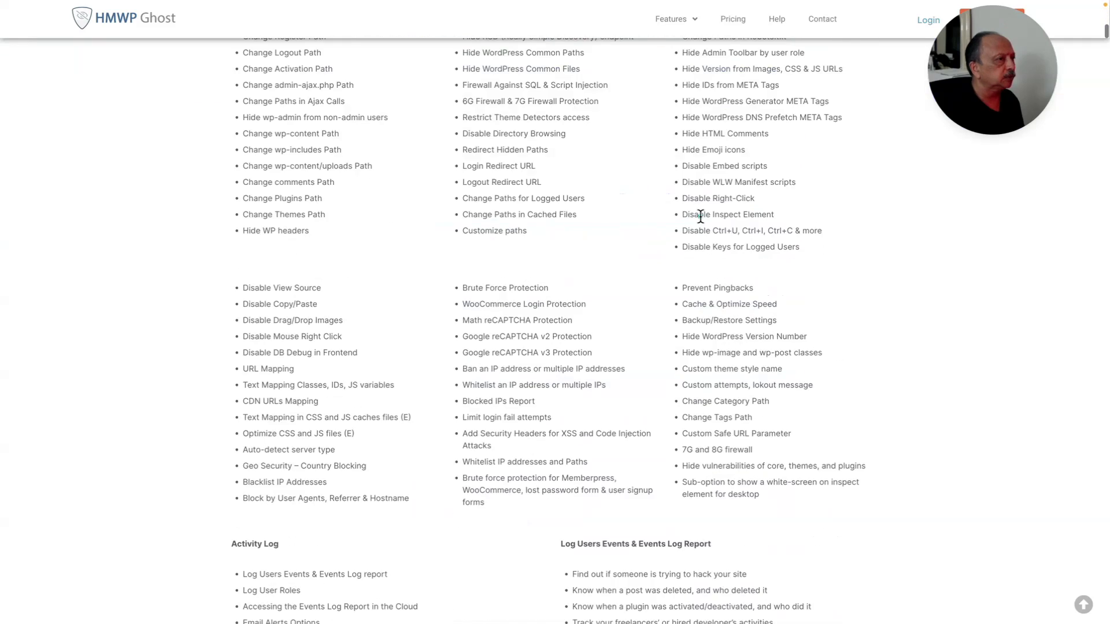
pyautogui.scroll(-20, 699, 216)
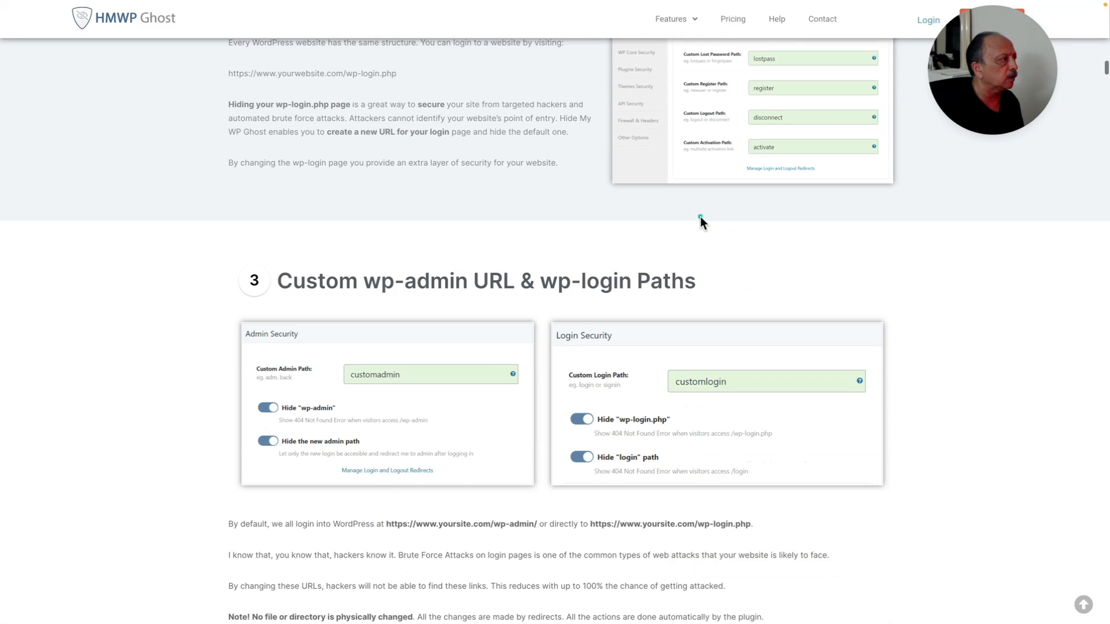
pyautogui.scroll(-18, 699, 216)
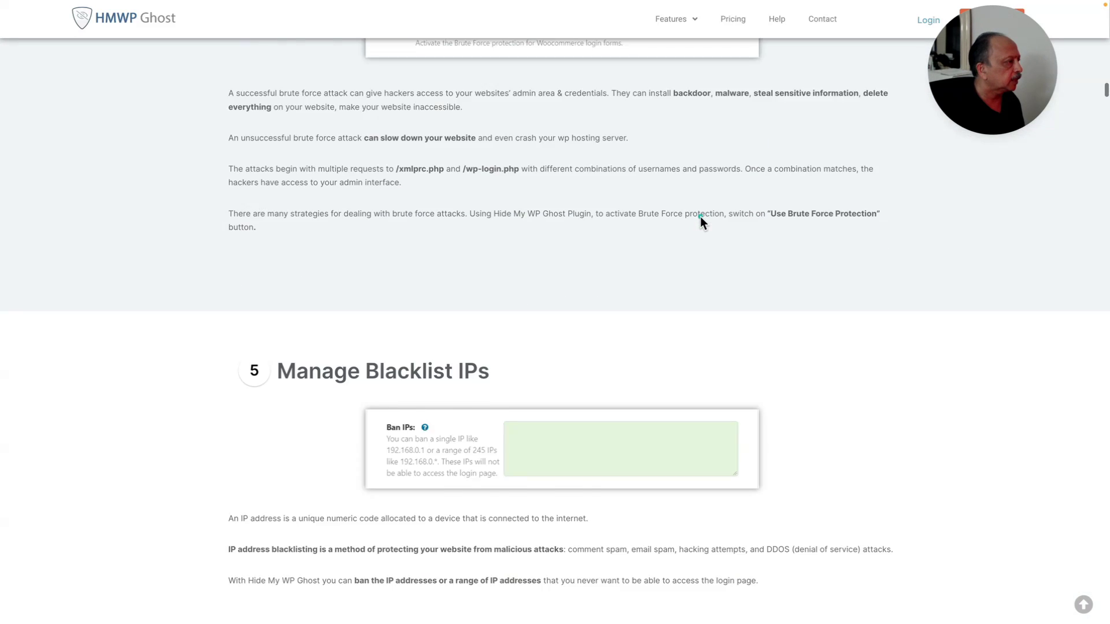
# Scroll down to items 58 'Add Security Headers' and 59 'Hide WordPress Version Number'.
pyautogui.scroll(-20, 699, 216)
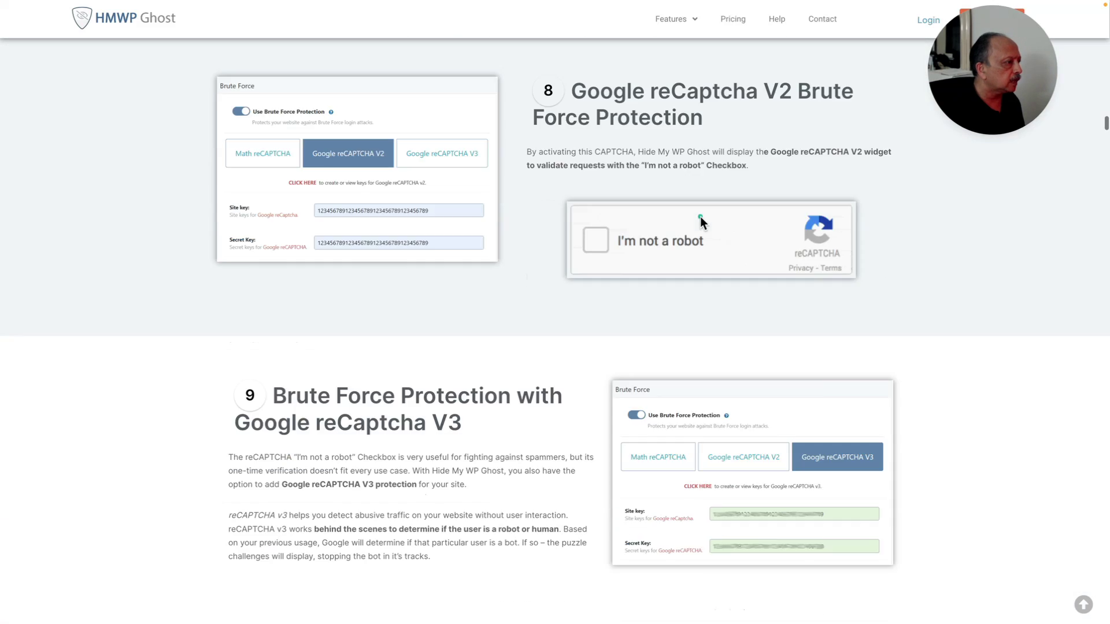
pyautogui.scroll(-20, 699, 216)
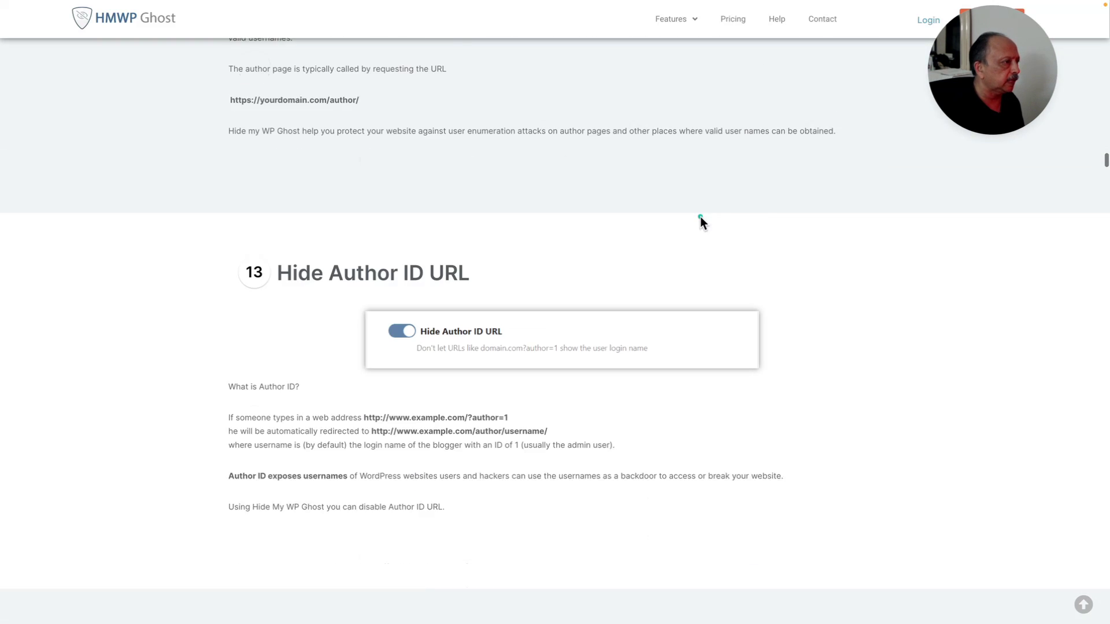
pyautogui.scroll(-3, 699, 217)
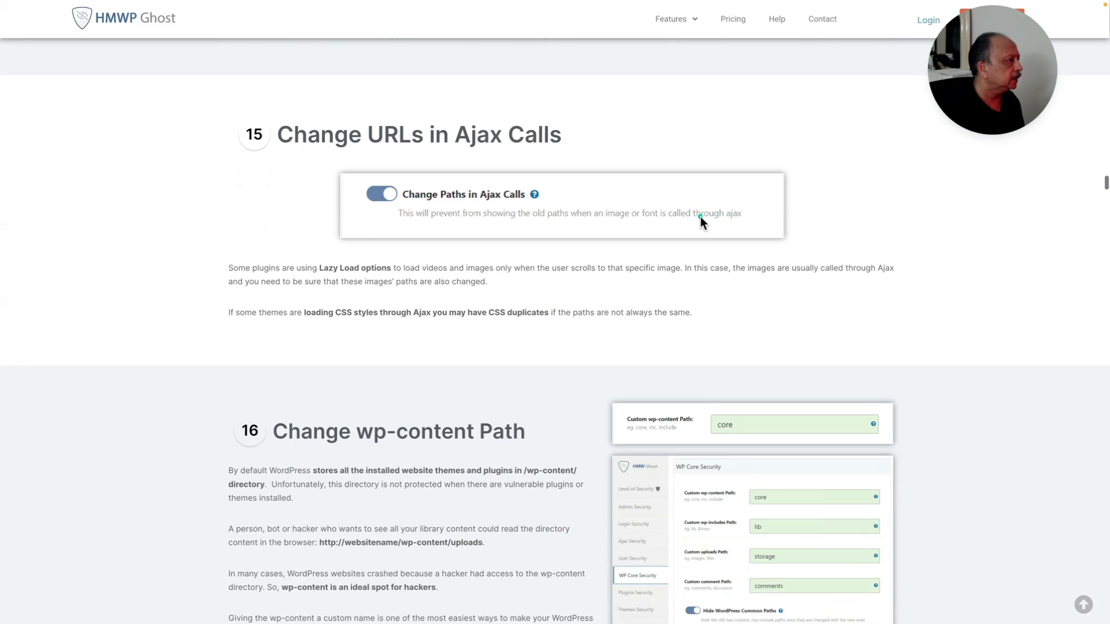
pyautogui.scroll(-5, 699, 217)
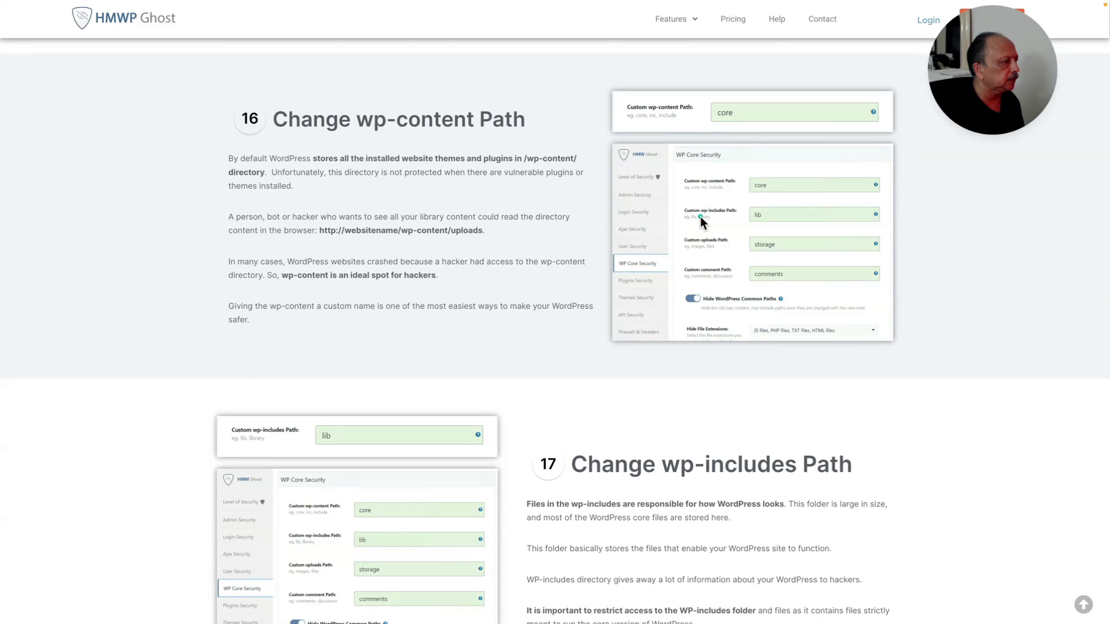
pyautogui.scroll(-14, 699, 217)
pyautogui.scroll(-20, 700, 216)
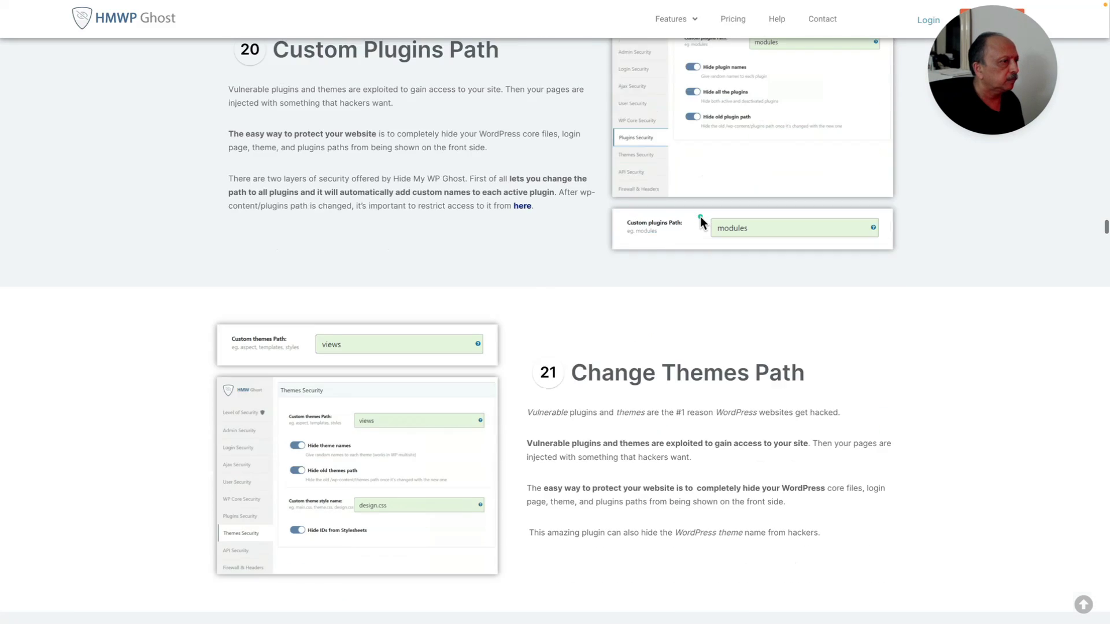
pyautogui.scroll(-2, 699, 217)
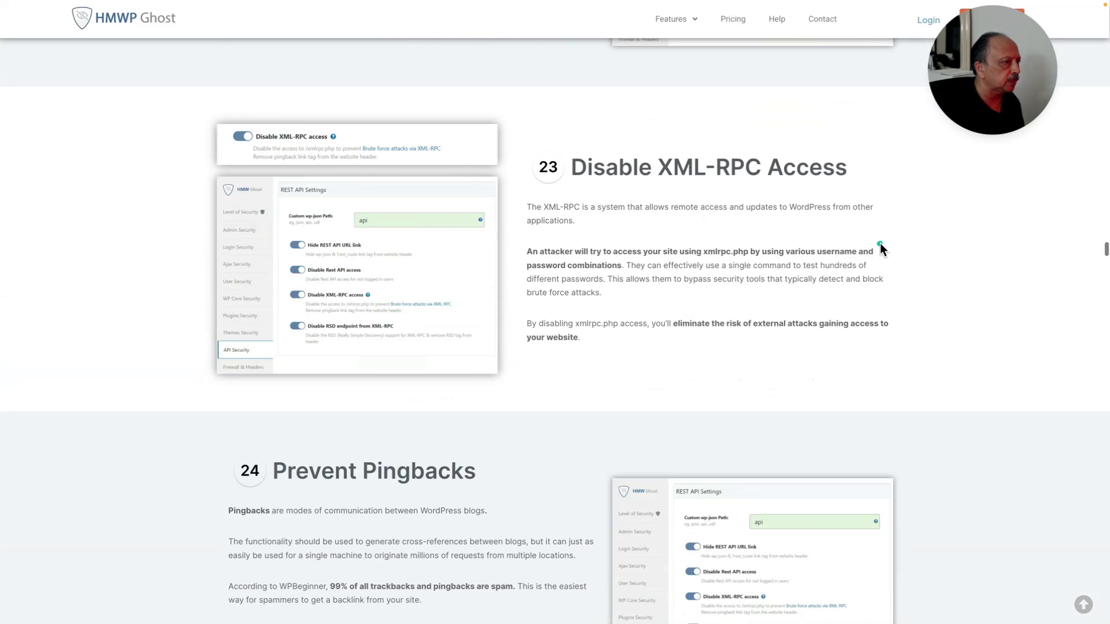
pyautogui.scroll(-10, 880, 249)
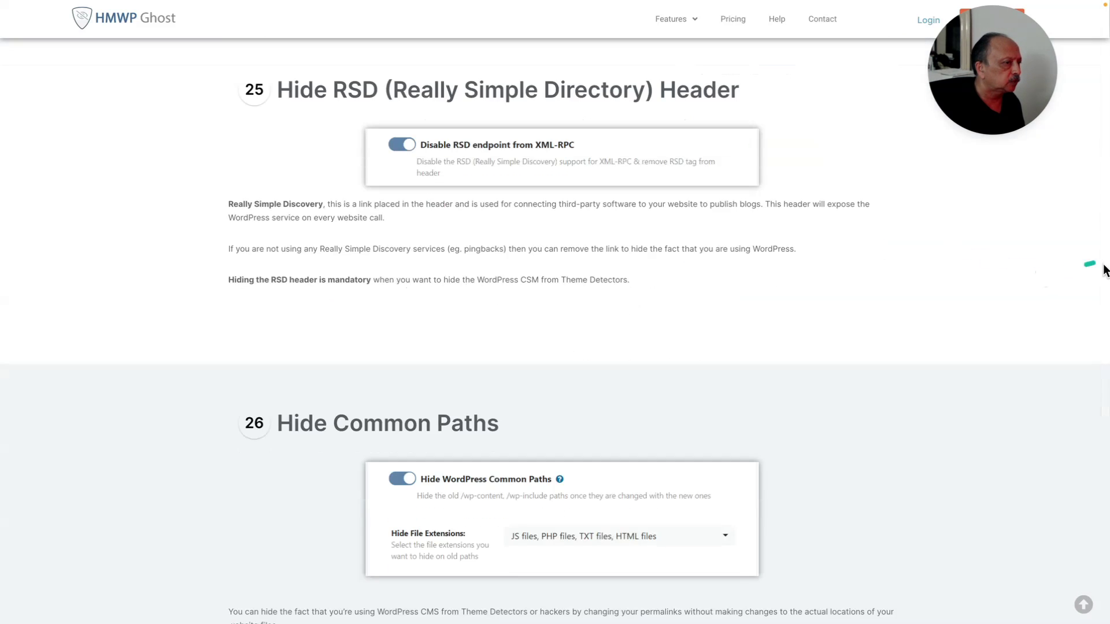
pyautogui.scroll(-18, 1103, 269)
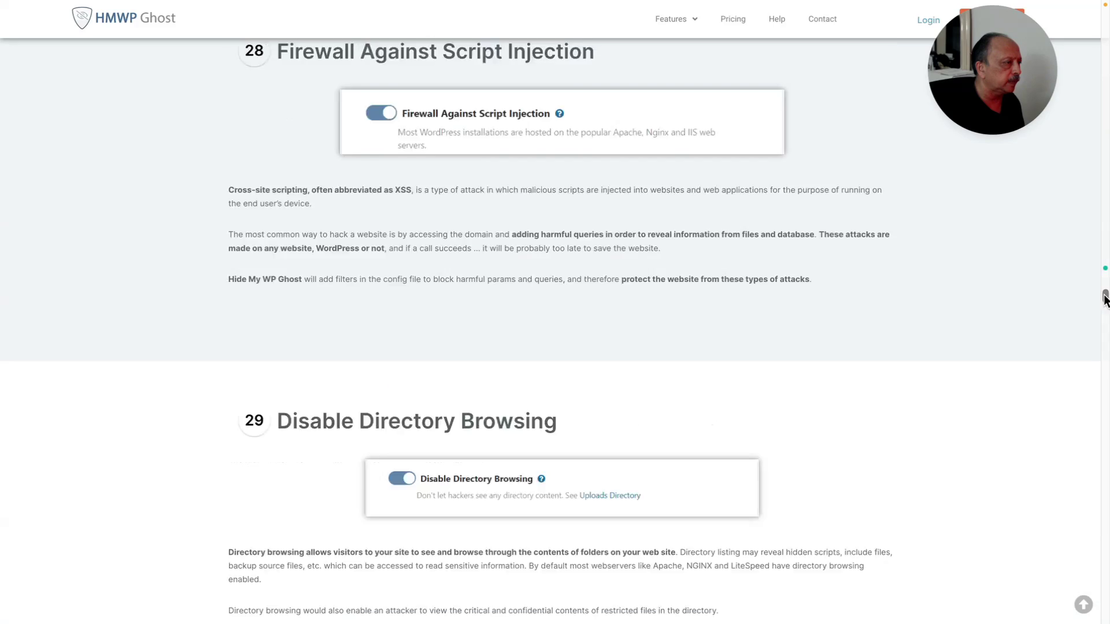
pyautogui.moveTo(1104, 299); pyautogui.dragTo(1106, 559)
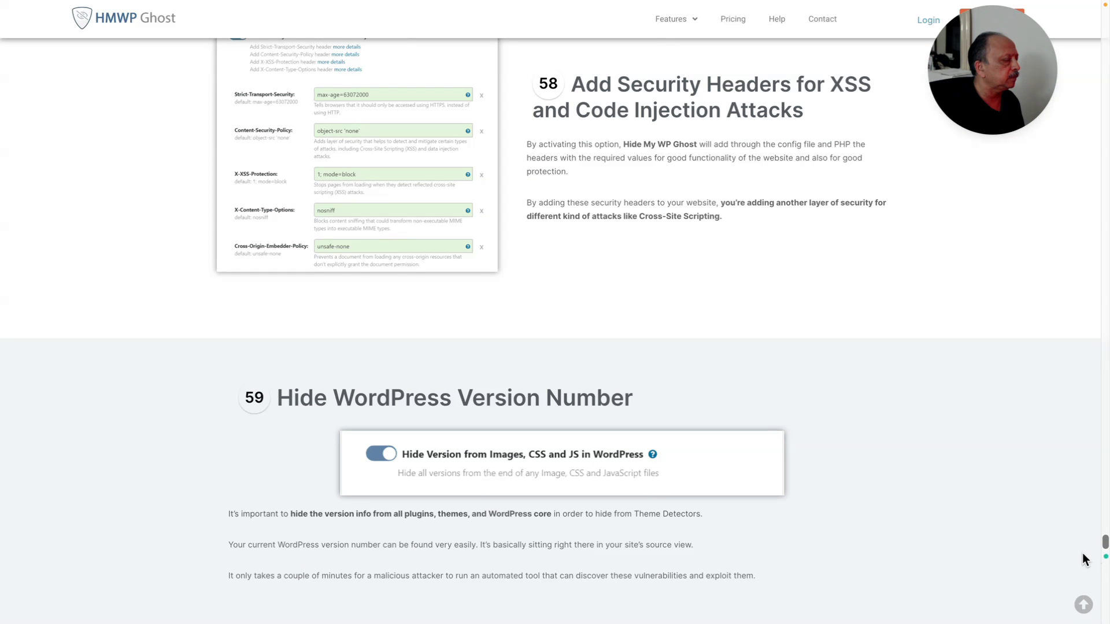
# Open Pricing and review the plans, from Ghost 1 at $29 to Ghost All at $192, and the payment guarantees.
pyautogui.click(729, 21)
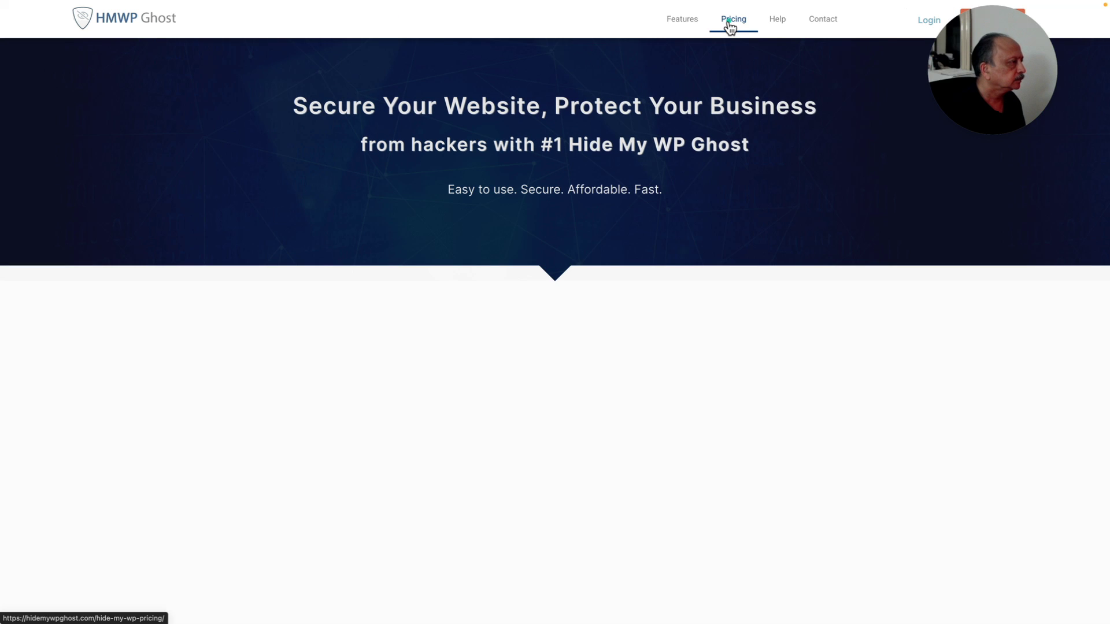
pyautogui.scroll(-1, 731, 189)
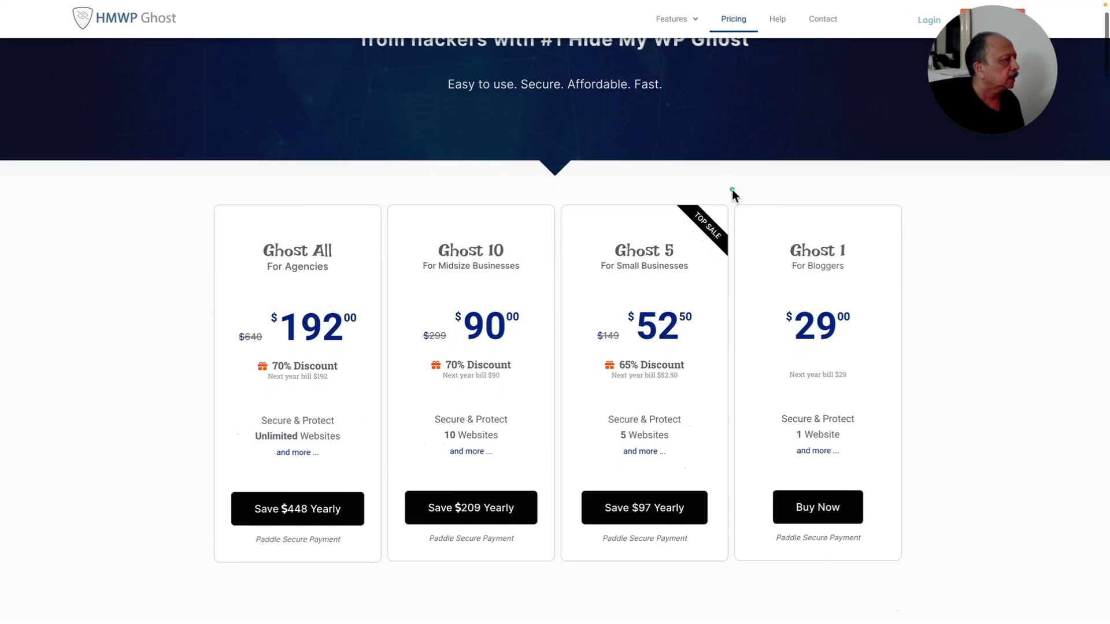
pyautogui.scroll(1, 731, 189)
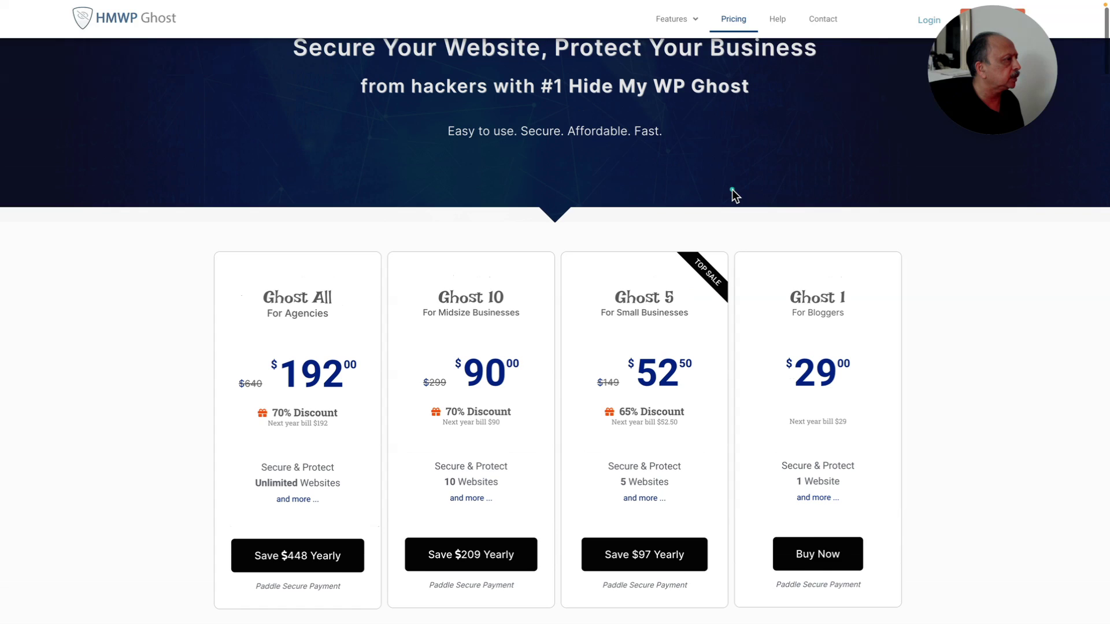
pyautogui.scroll(-1, 732, 189)
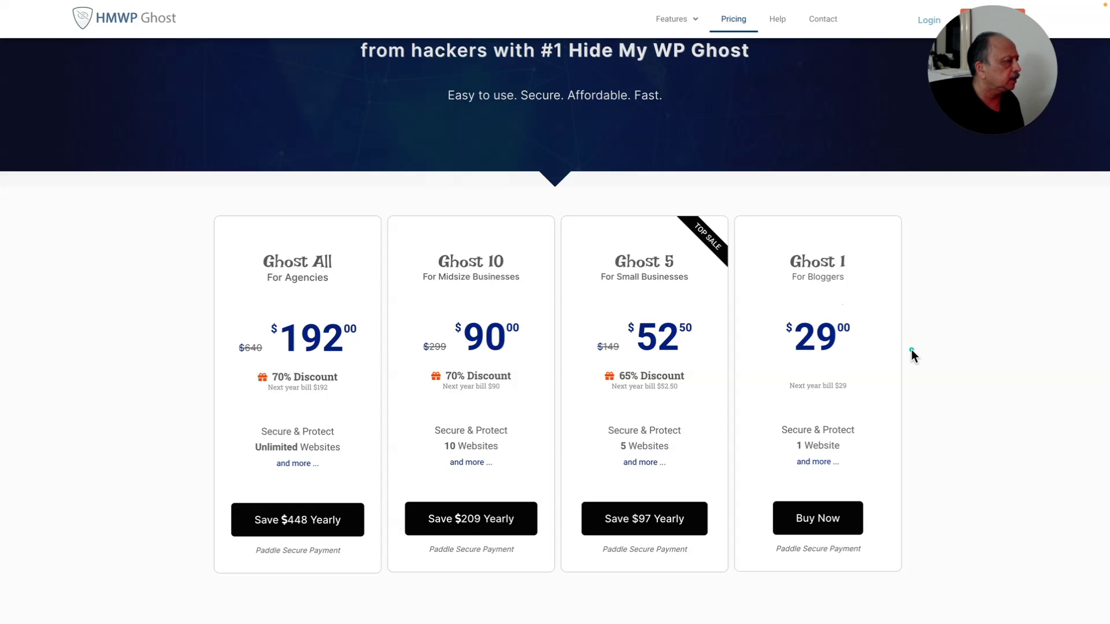
pyautogui.scroll(-5, 911, 349)
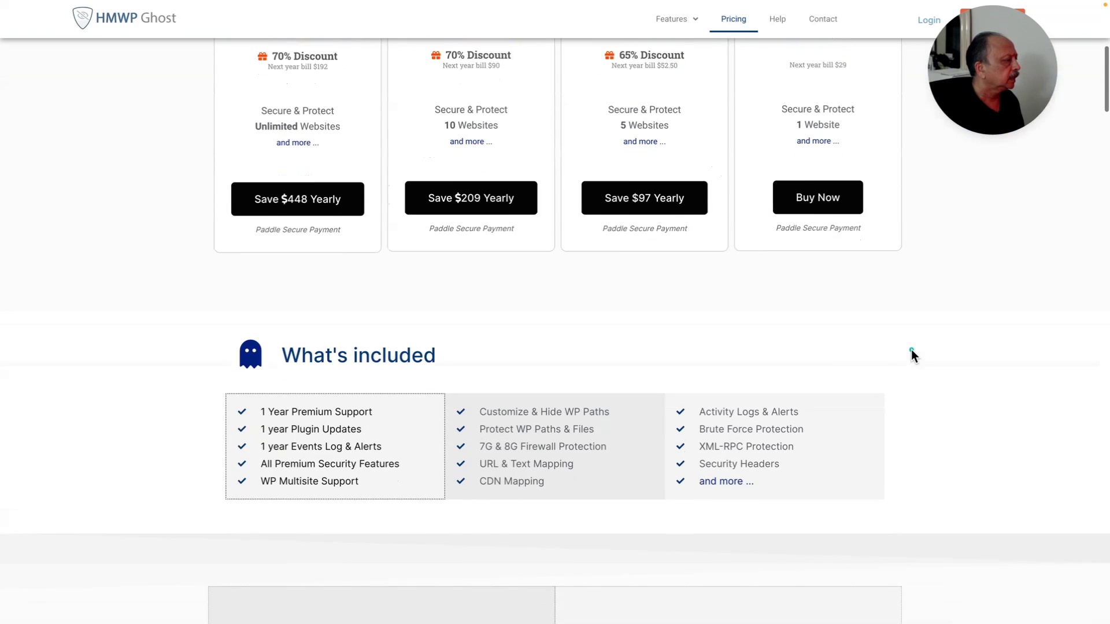
pyautogui.scroll(-5, 911, 349)
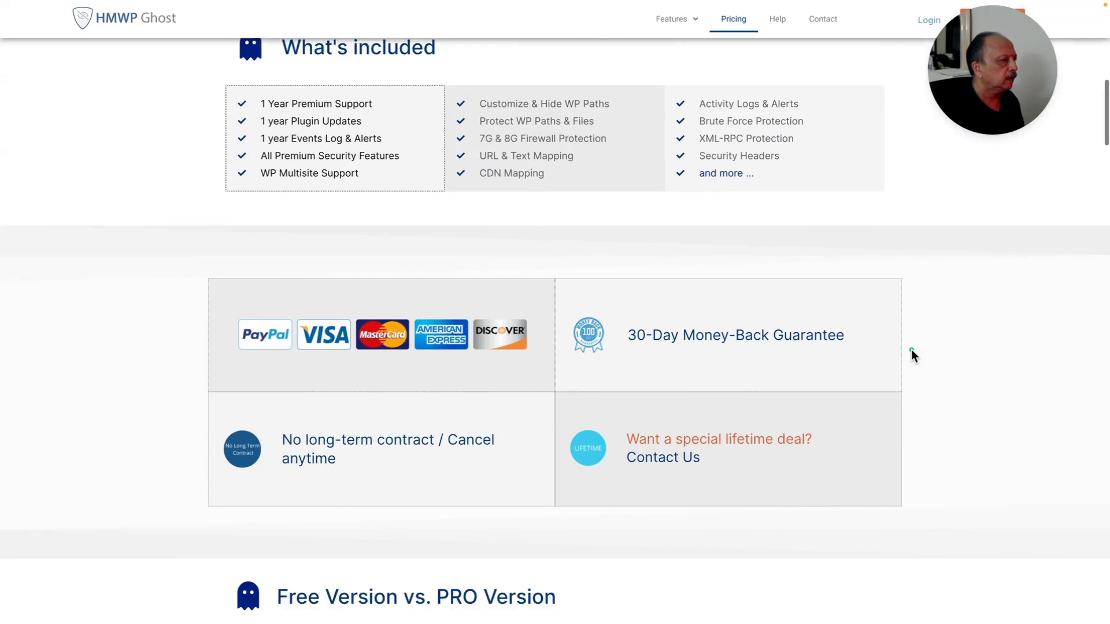
pyautogui.scroll(-6, 911, 349)
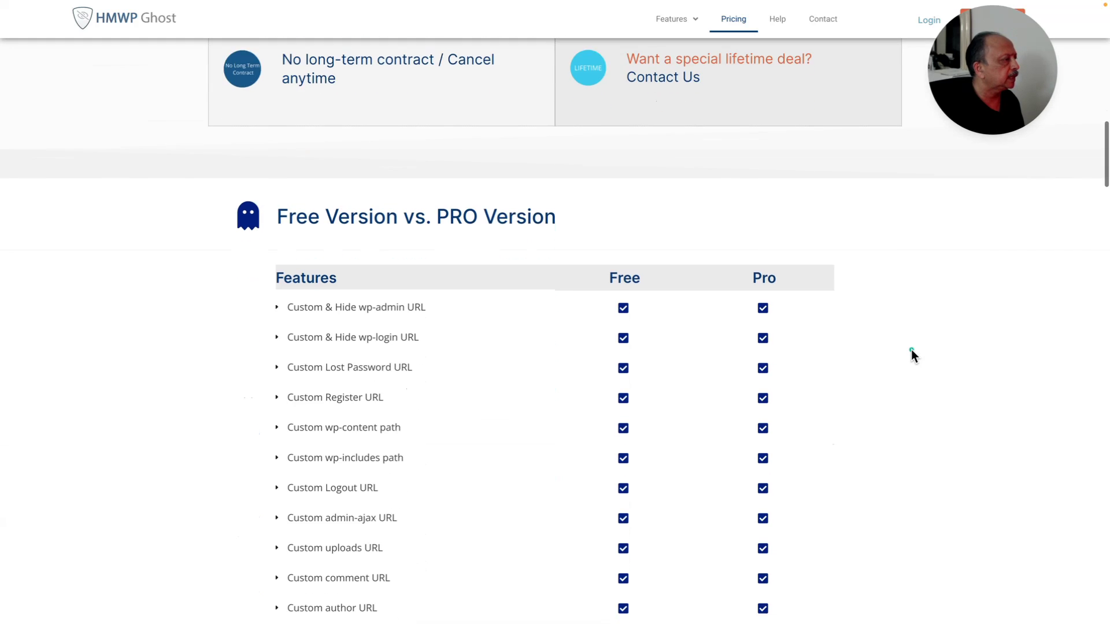
pyautogui.scroll(-1, 910, 350)
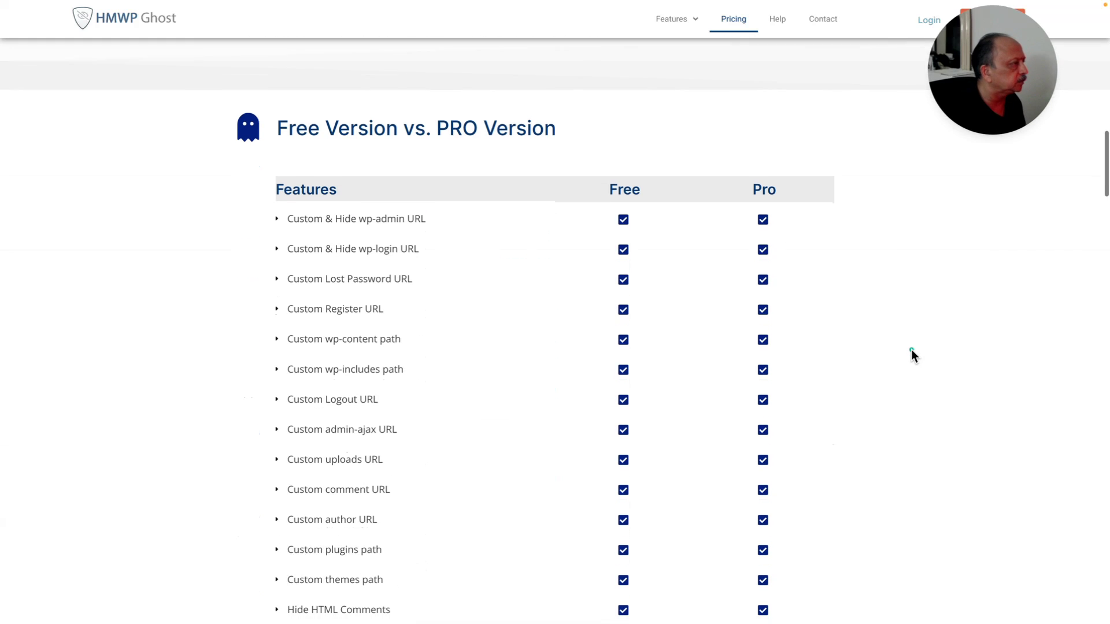
pyautogui.scroll(-2, 911, 349)
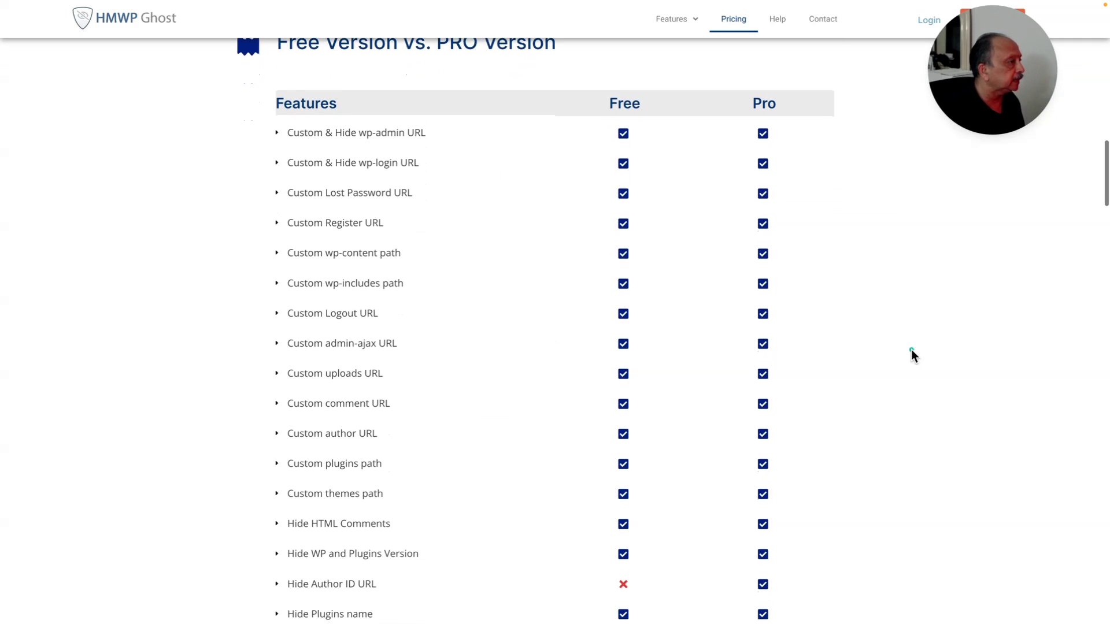
pyautogui.scroll(-1, 911, 349)
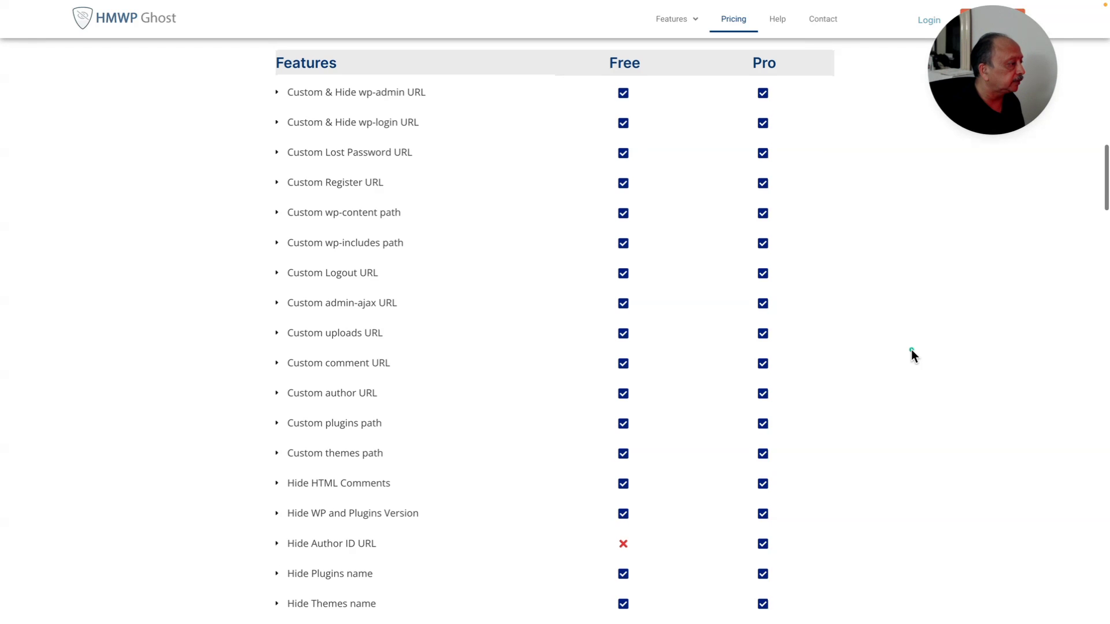
pyautogui.scroll(-1, 911, 349)
pyautogui.scroll(-1, 911, 349)
pyautogui.scroll(-5, 910, 350)
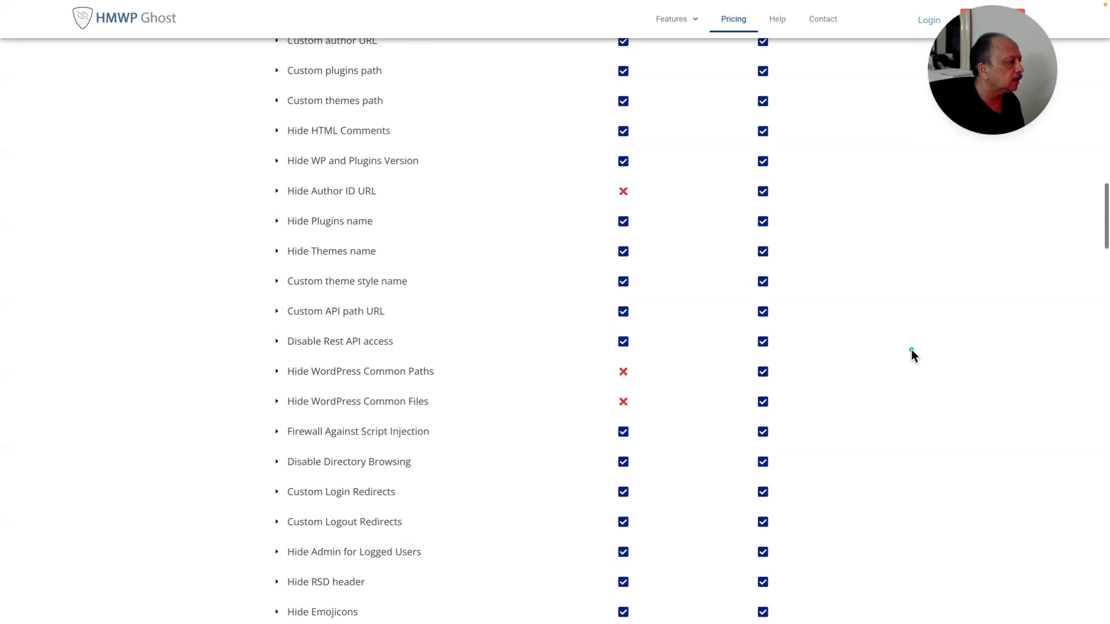
pyautogui.scroll(-15, 911, 349)
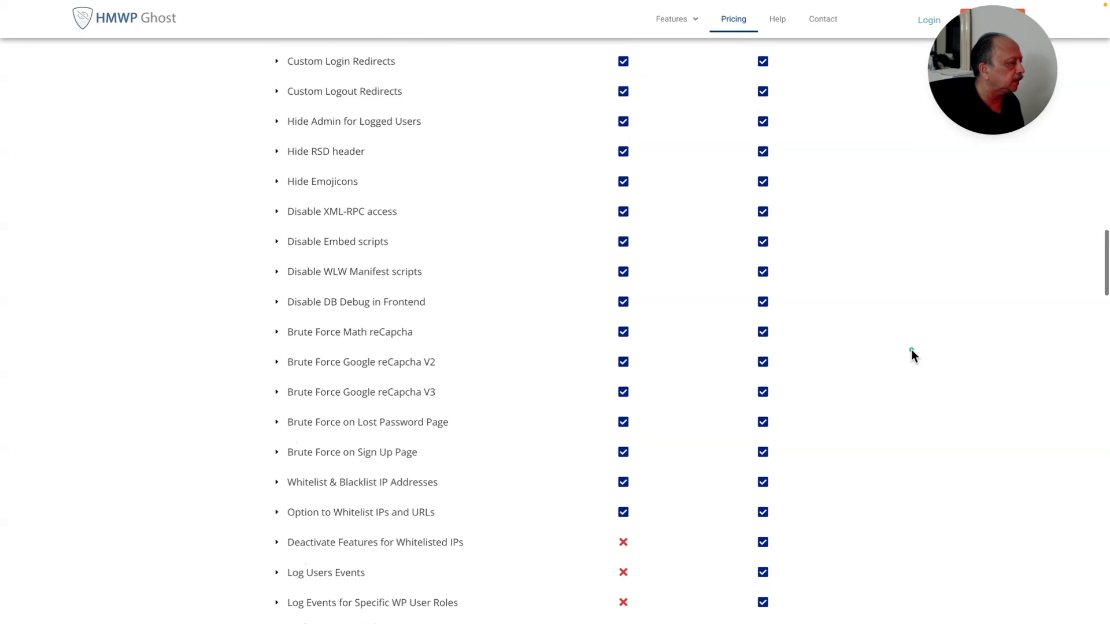
pyautogui.scroll(-9, 911, 349)
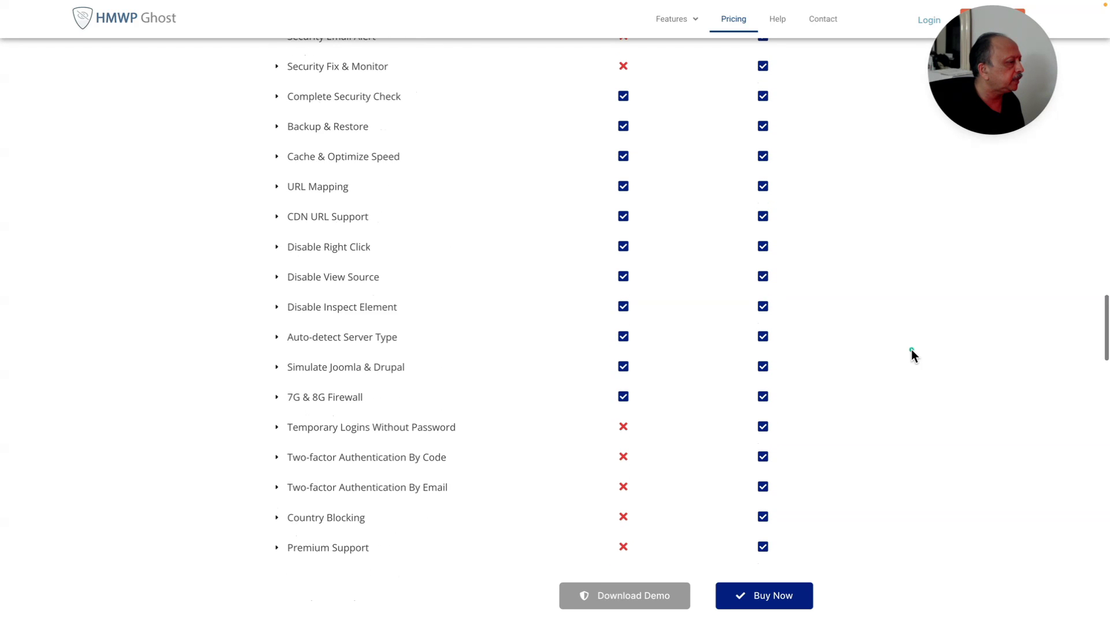
pyautogui.scroll(1, 911, 349)
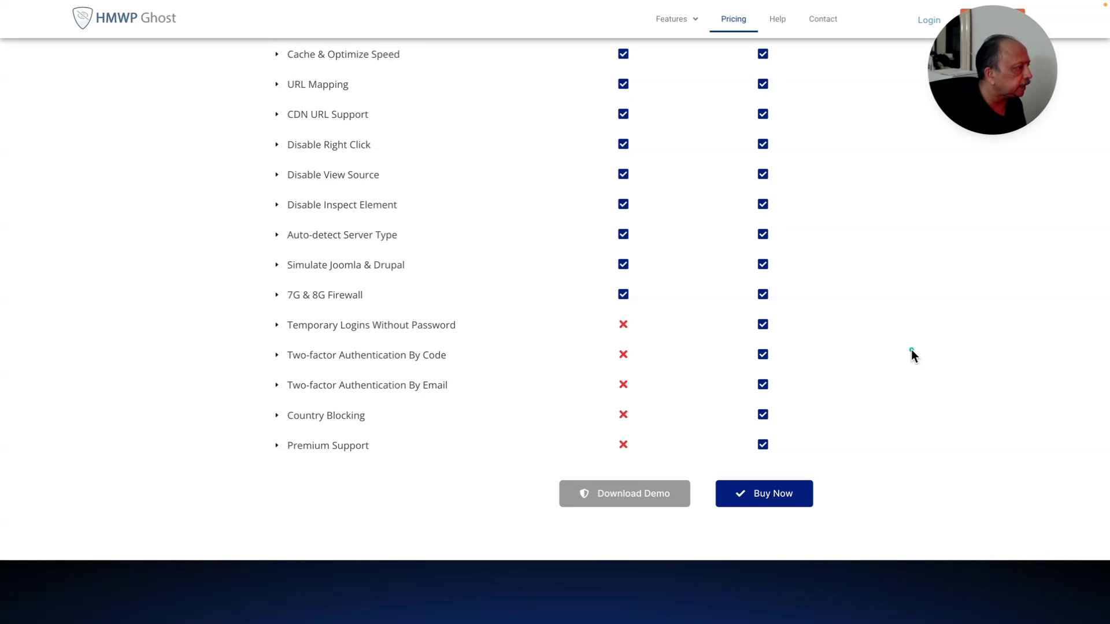
pyautogui.scroll(1, 911, 349)
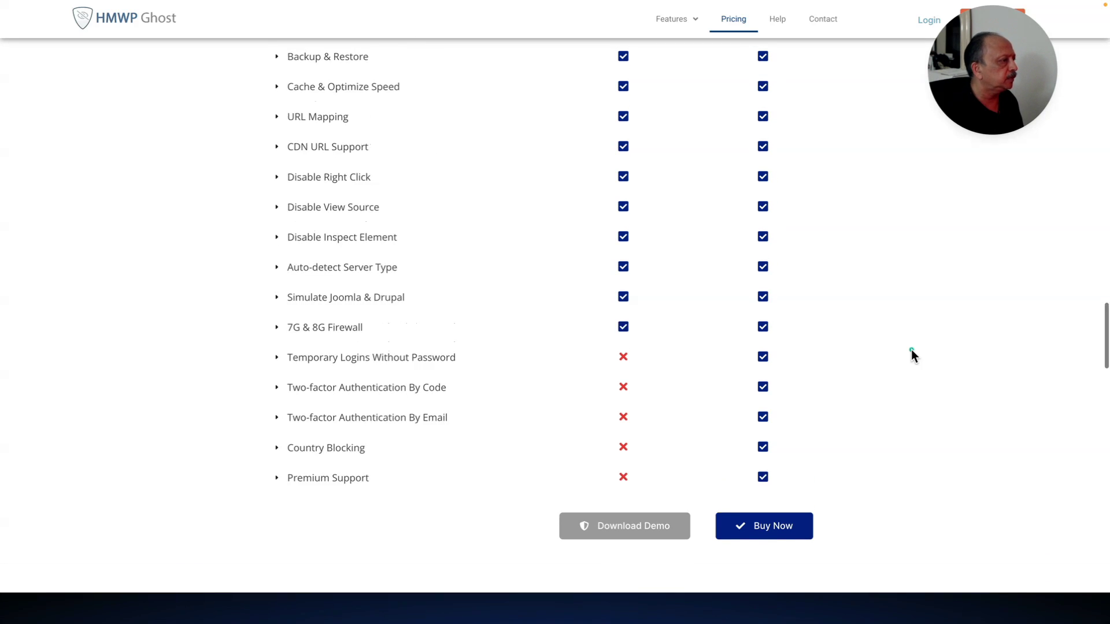
pyautogui.scroll(11, 911, 349)
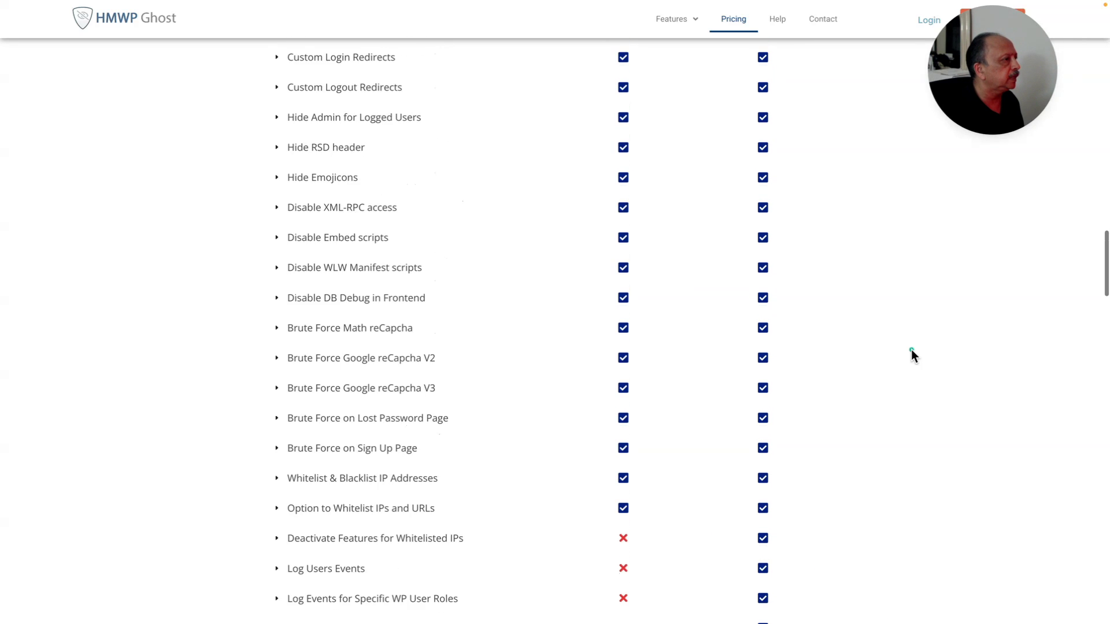
pyautogui.scroll(13, 910, 349)
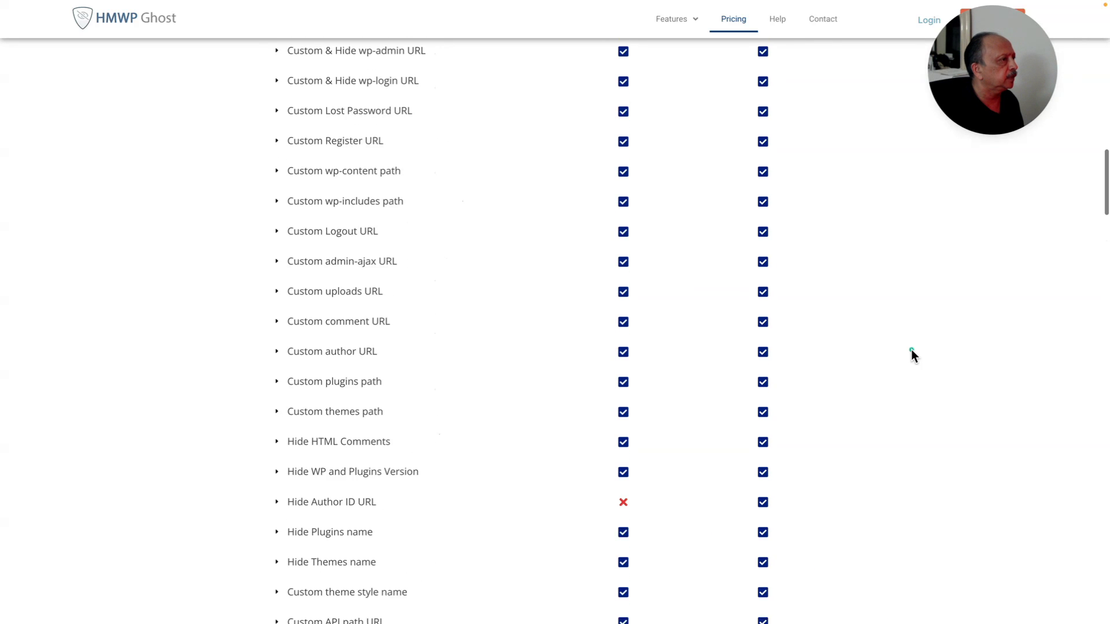
pyautogui.scroll(5, 911, 349)
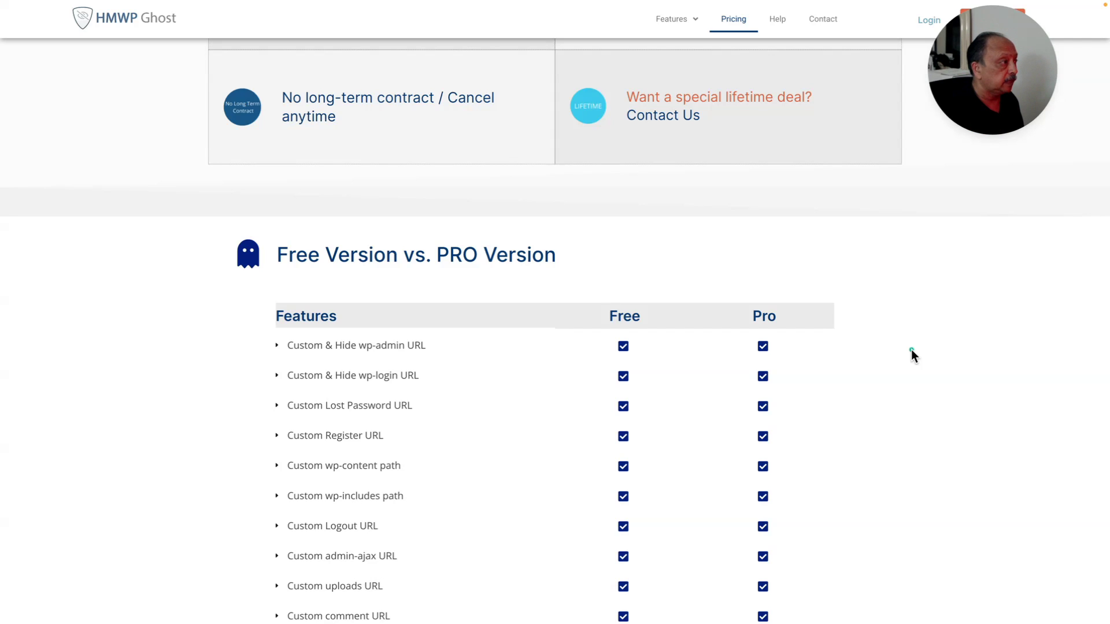
pyautogui.scroll(1, 911, 349)
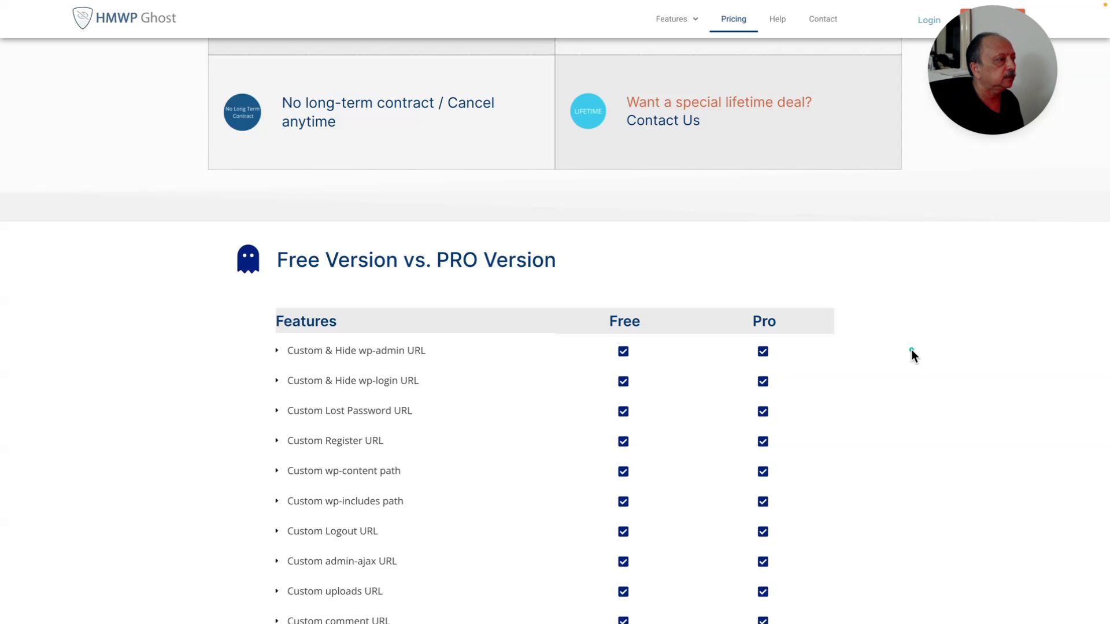
pyautogui.scroll(3, 911, 349)
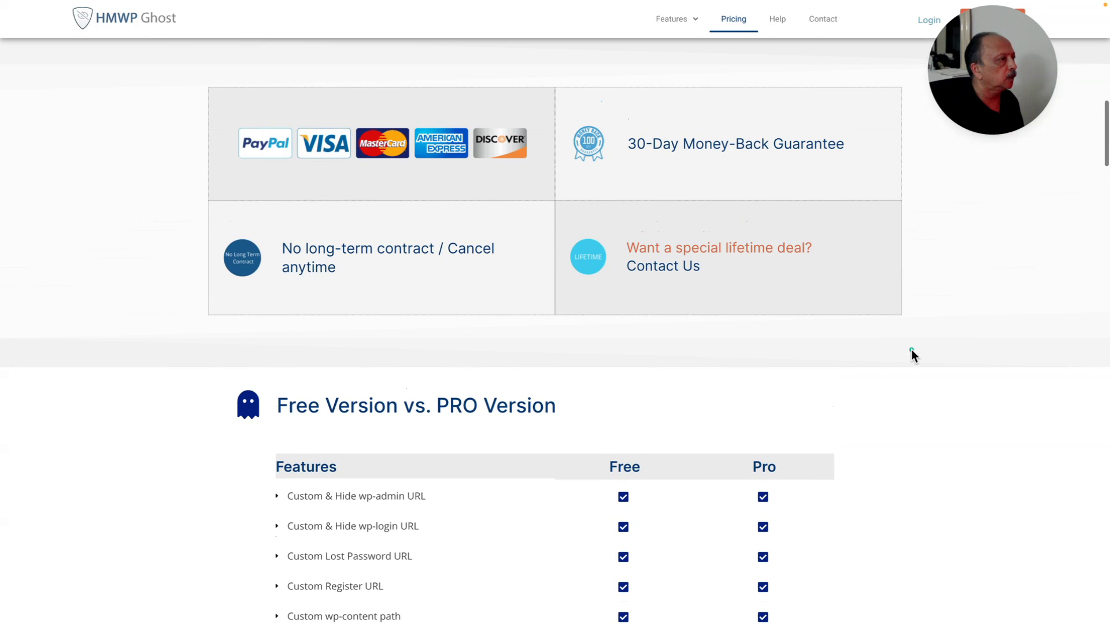
pyautogui.scroll(5, 911, 350)
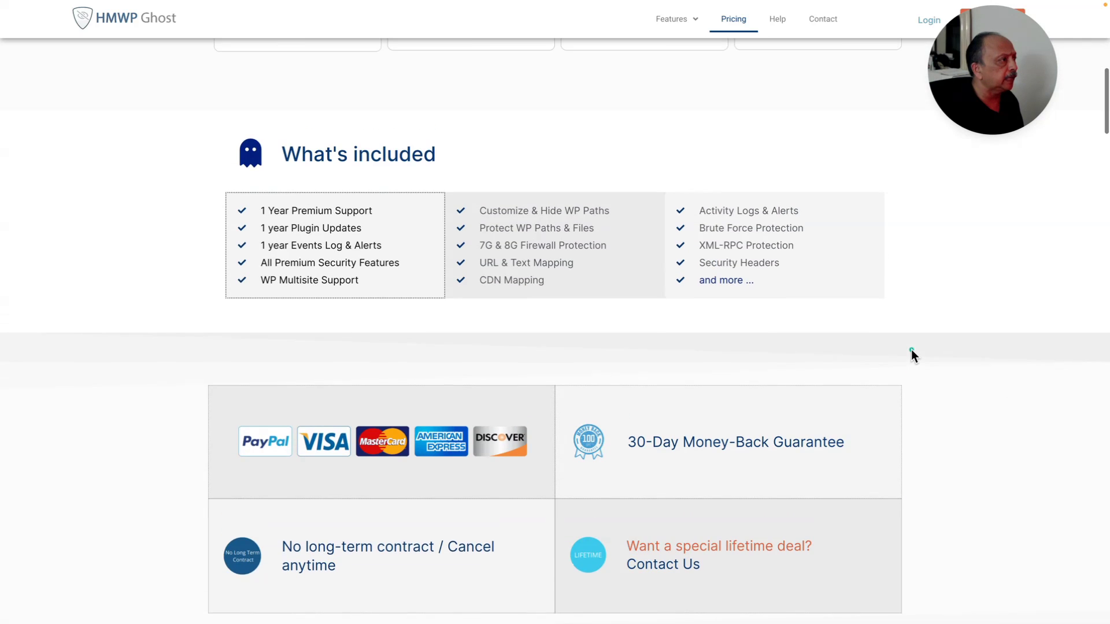
pyautogui.scroll(1, 911, 349)
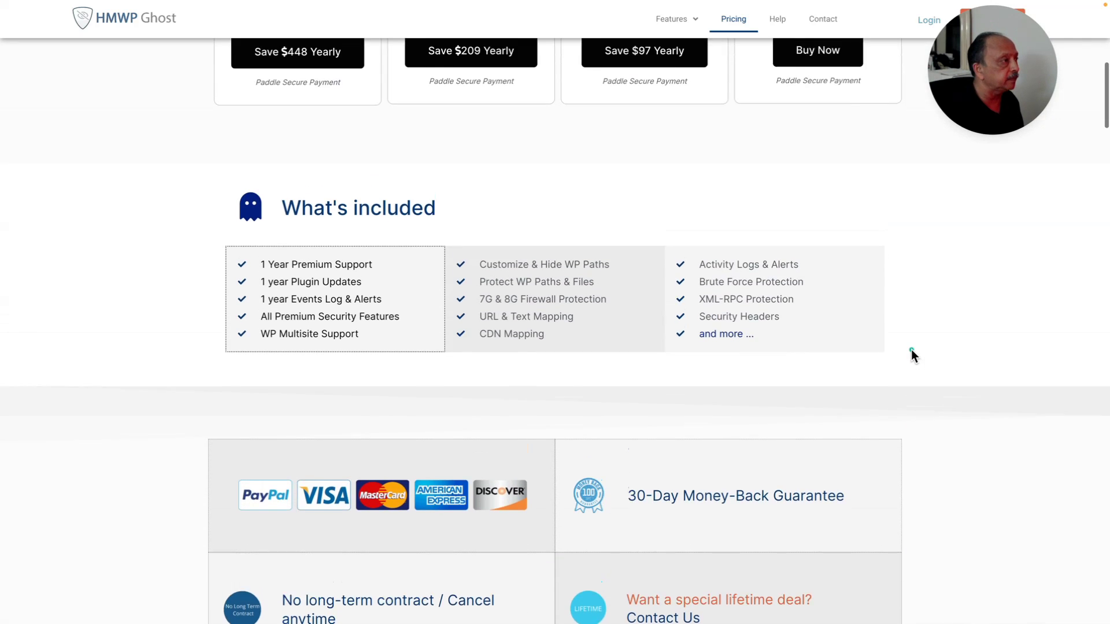
pyautogui.scroll(6, 911, 350)
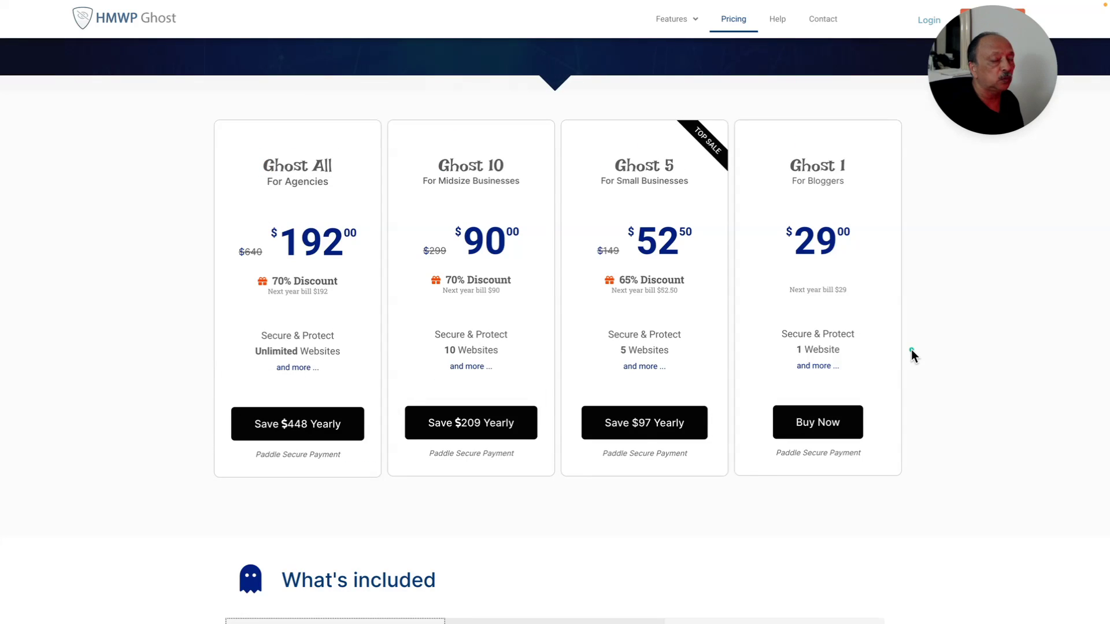
pyautogui.scroll(2, 911, 350)
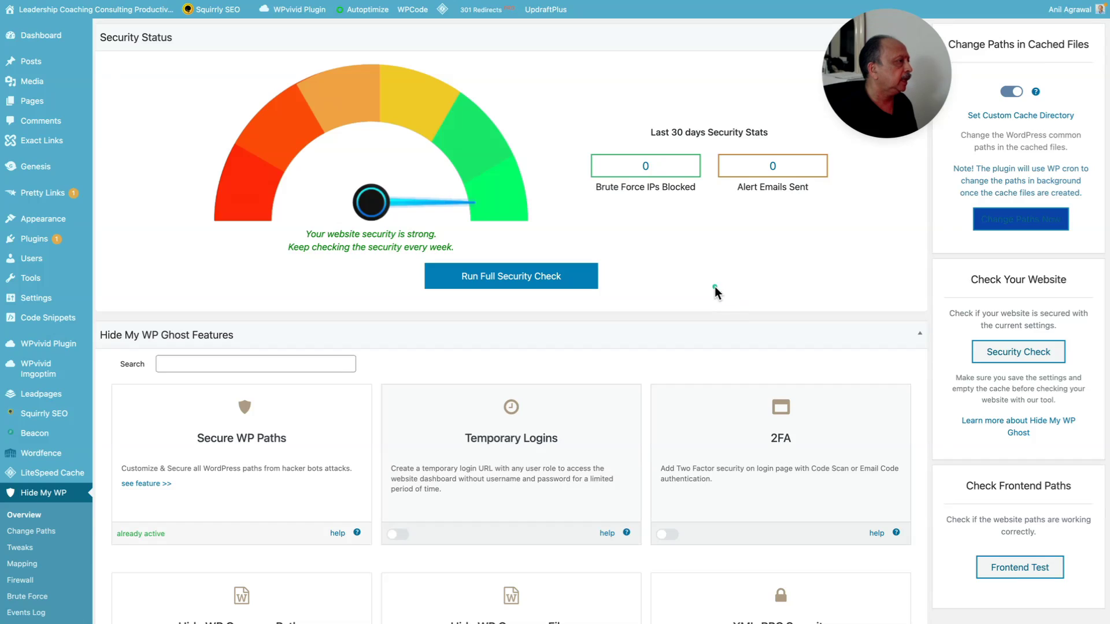
# Highlight the last-30-days stats text on the Hide My WP Ghost Overview page.
pyautogui.moveTo(366, 145); pyautogui.dragTo(418, 153)
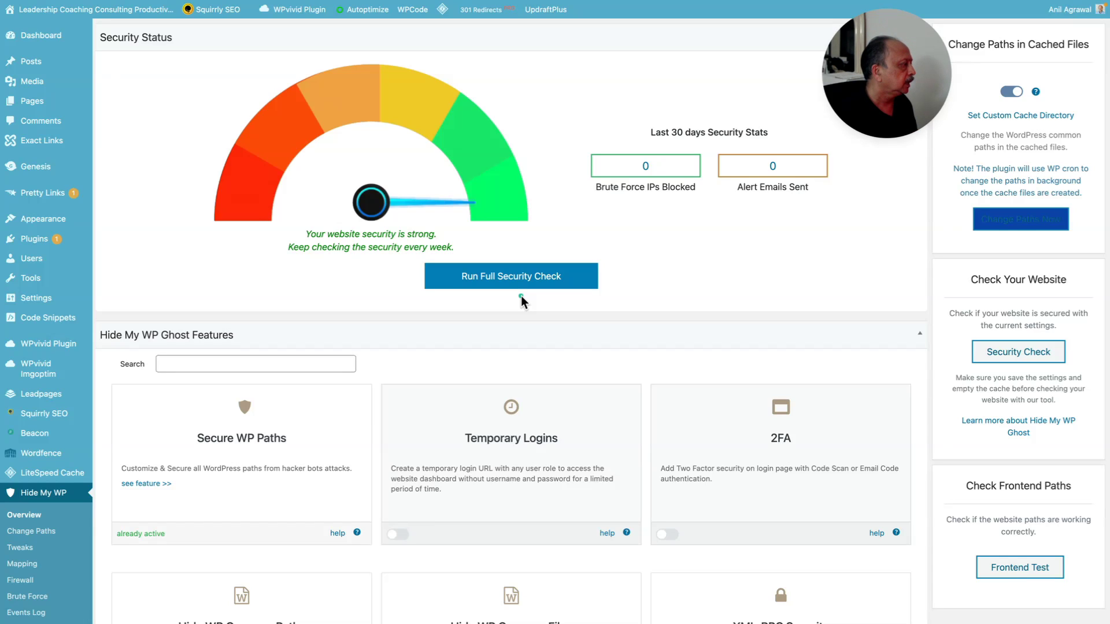
pyautogui.scroll(-1, 521, 296)
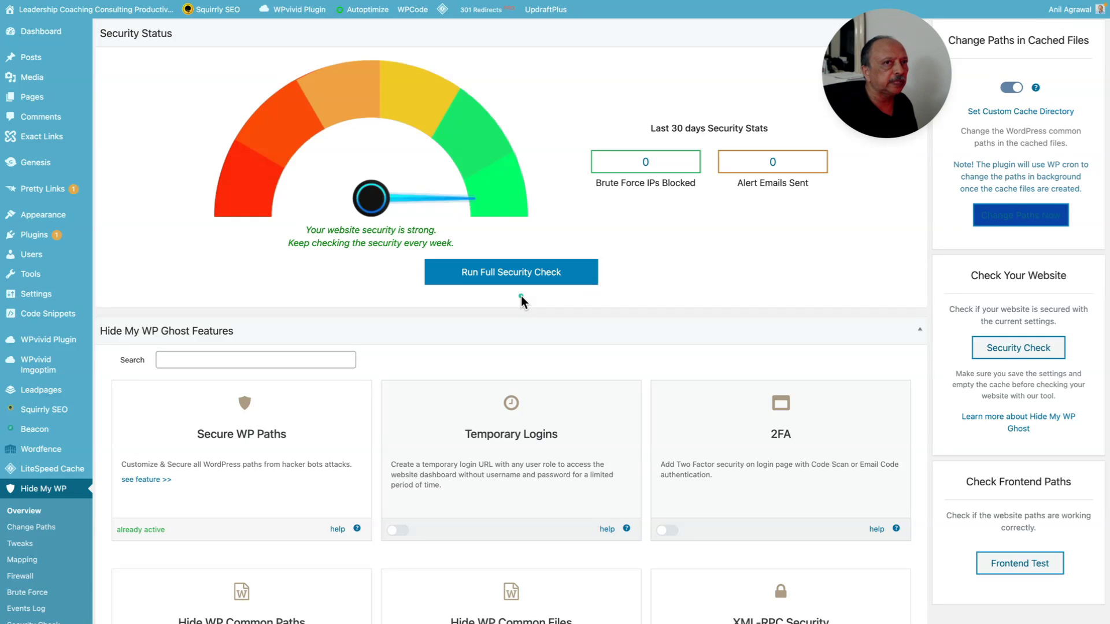
# In Change Paths, switch the security level from Deactivated to Safe mode.
pyautogui.click(26, 528)
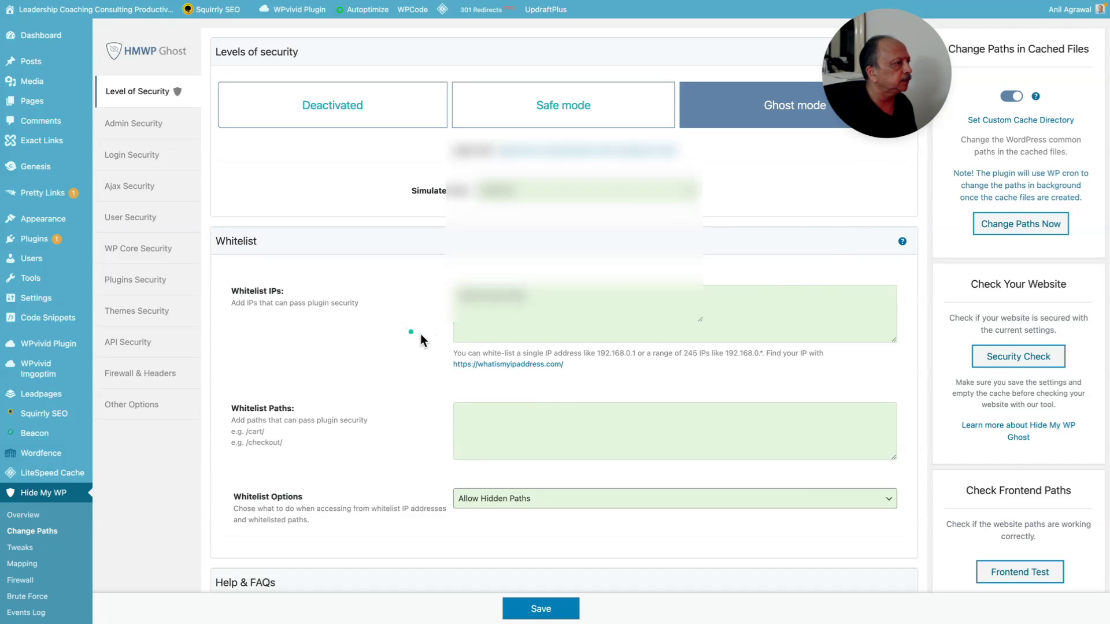
pyautogui.click(340, 124)
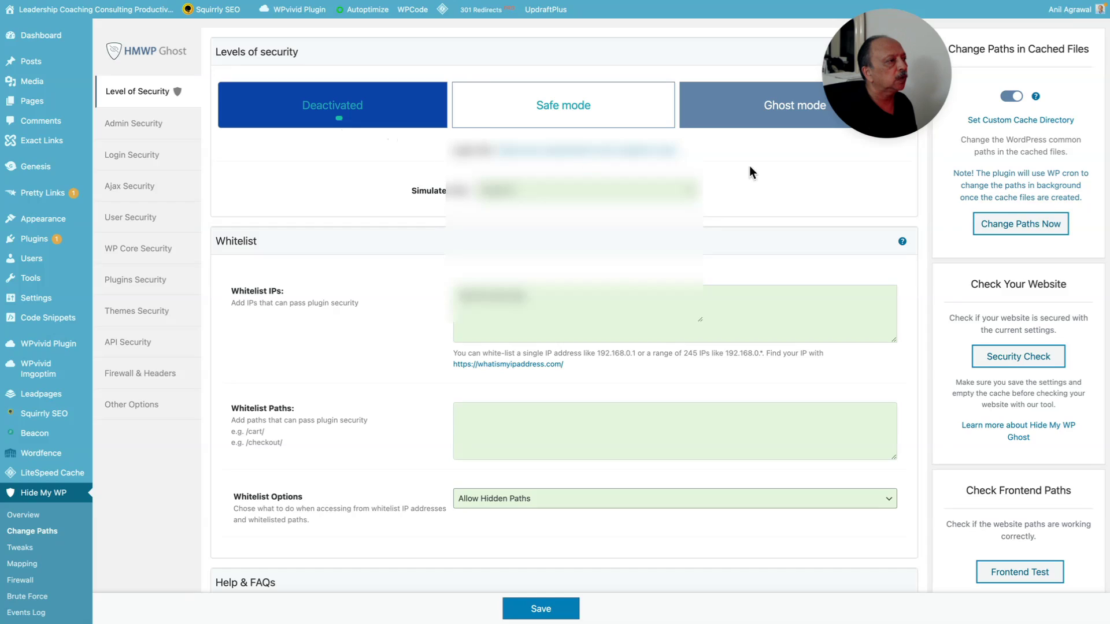
pyautogui.click(624, 128)
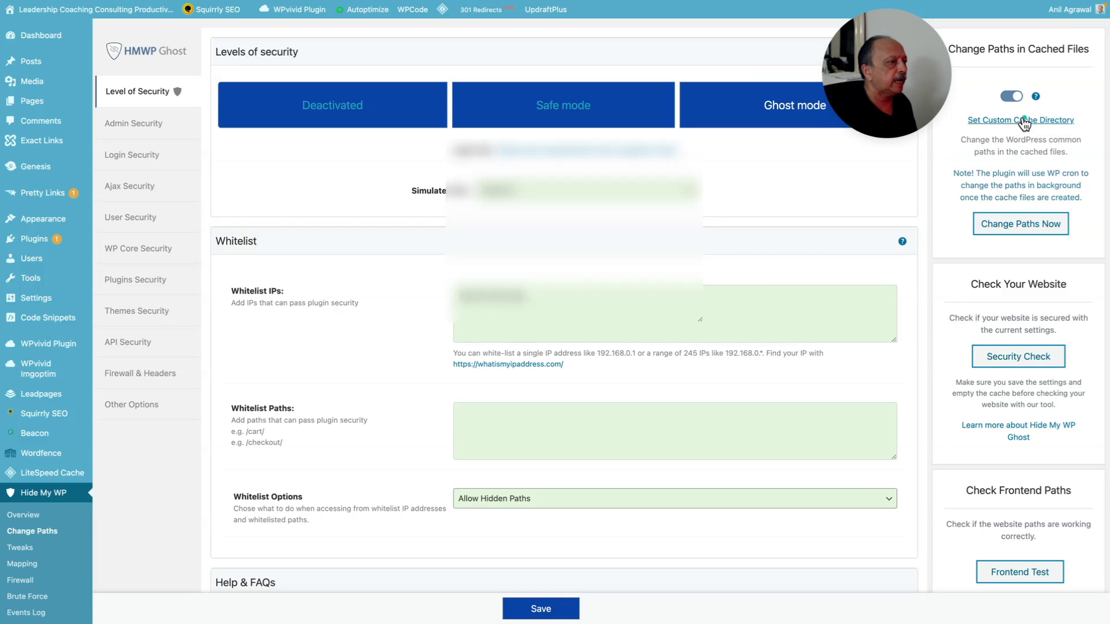
# Point out the custom cache directory setting, then bring up the Firewall settings page.
pyautogui.moveTo(1025, 123); pyautogui.dragTo(996, 131)
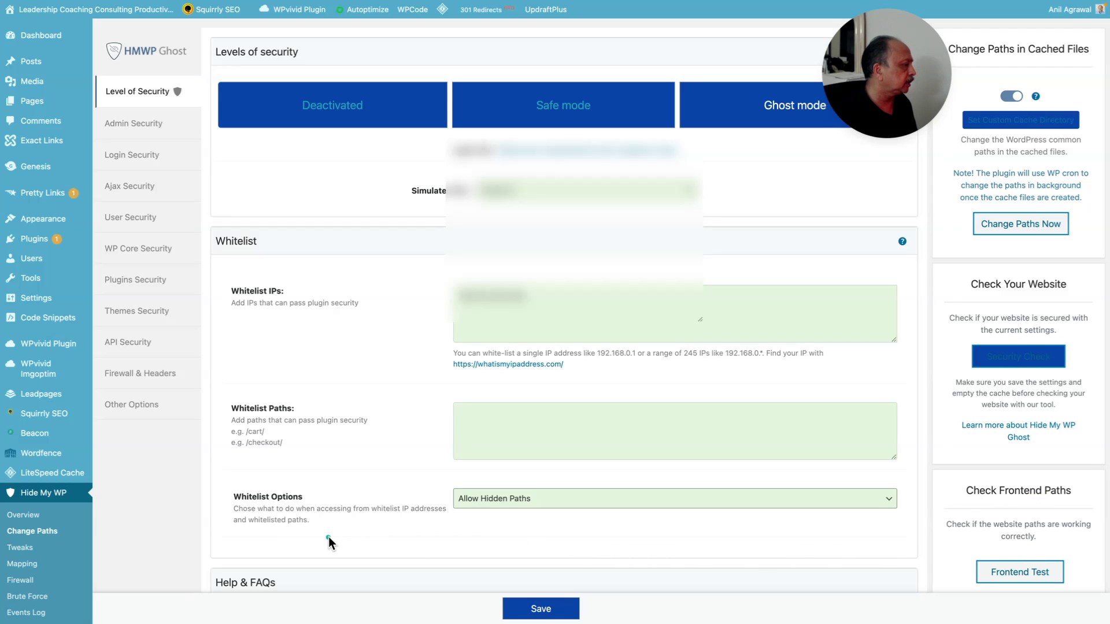
pyautogui.scroll(-2, 328, 536)
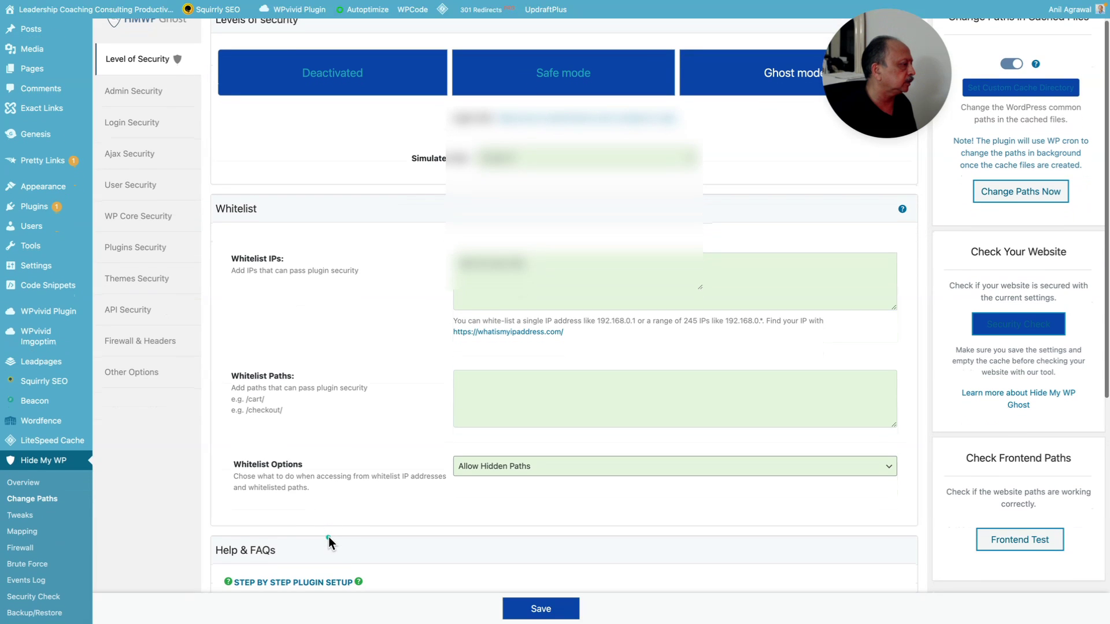
pyautogui.scroll(2, 328, 537)
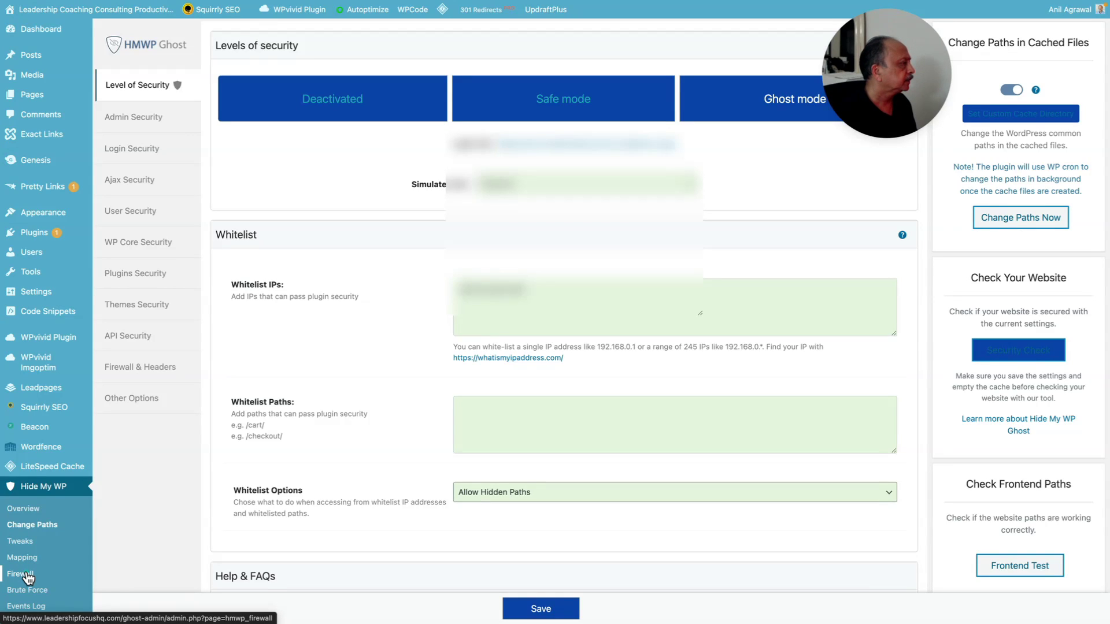
pyautogui.click(26, 575)
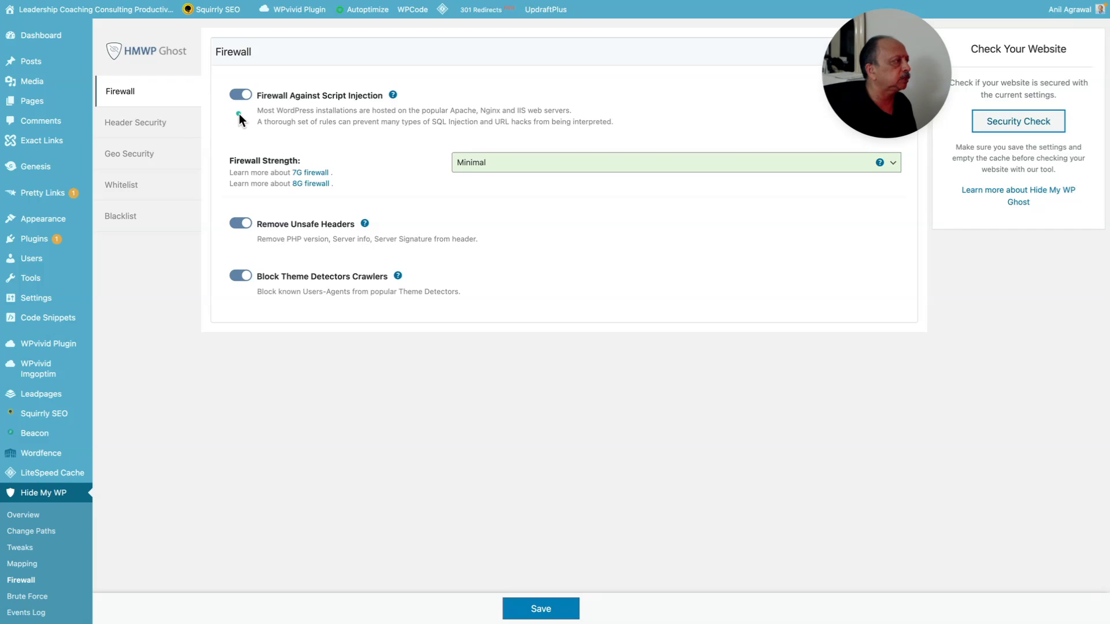
# Show the Header Security tab with Strict-Transport-Security max-age=63072000 and X-Frame-Options SAMEORIGIN.
pyautogui.click(138, 124)
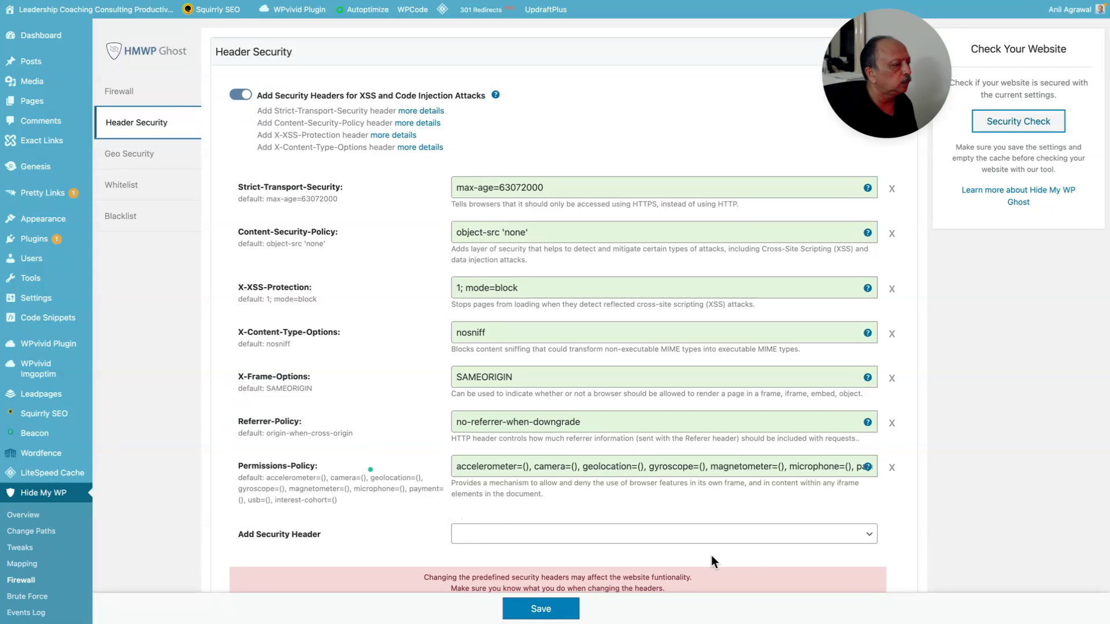
pyautogui.click(730, 535)
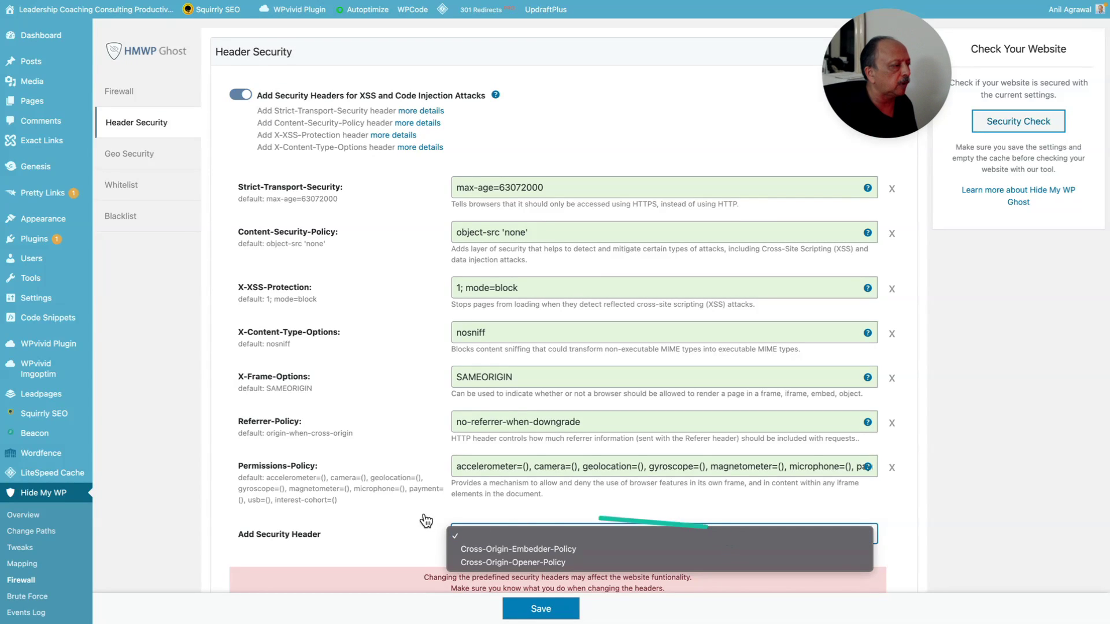
pyautogui.click(379, 526)
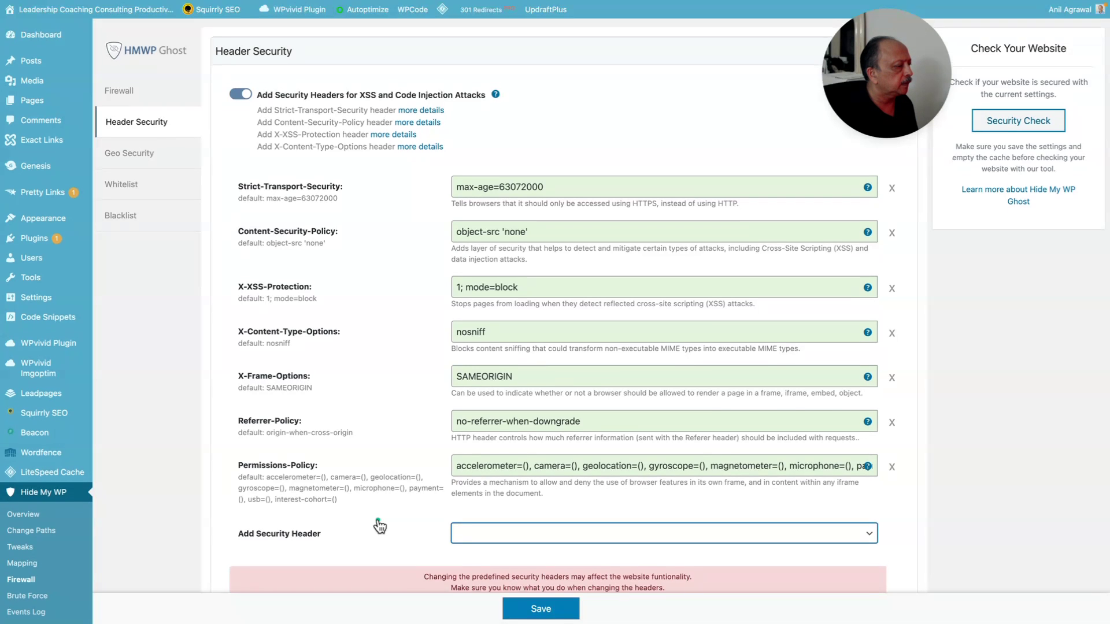
pyautogui.scroll(-2, 379, 526)
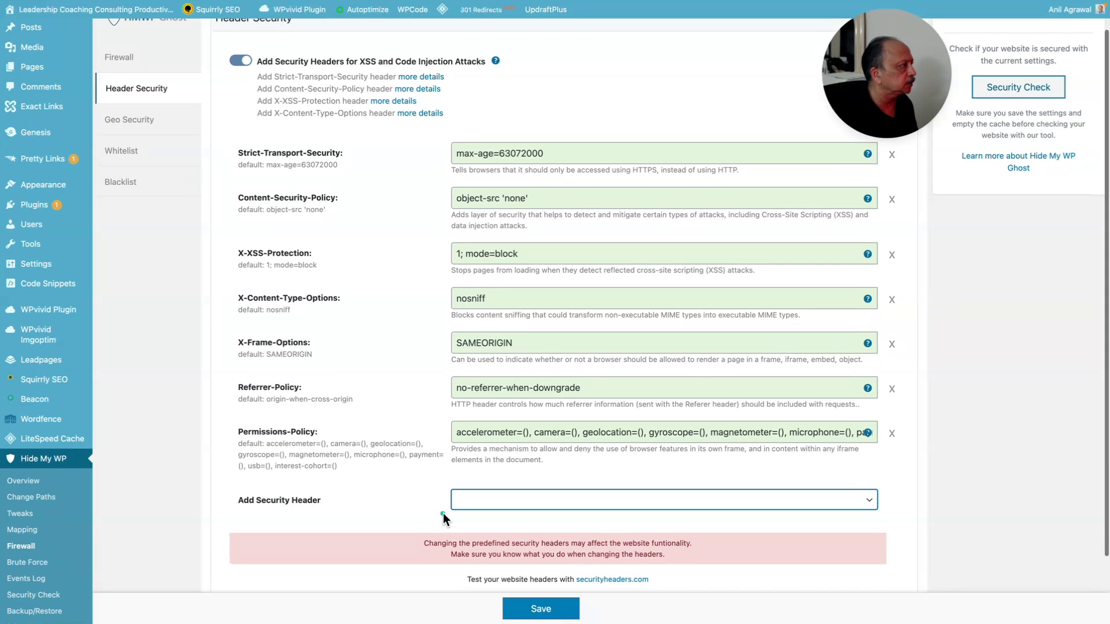
pyautogui.scroll(1, 443, 512)
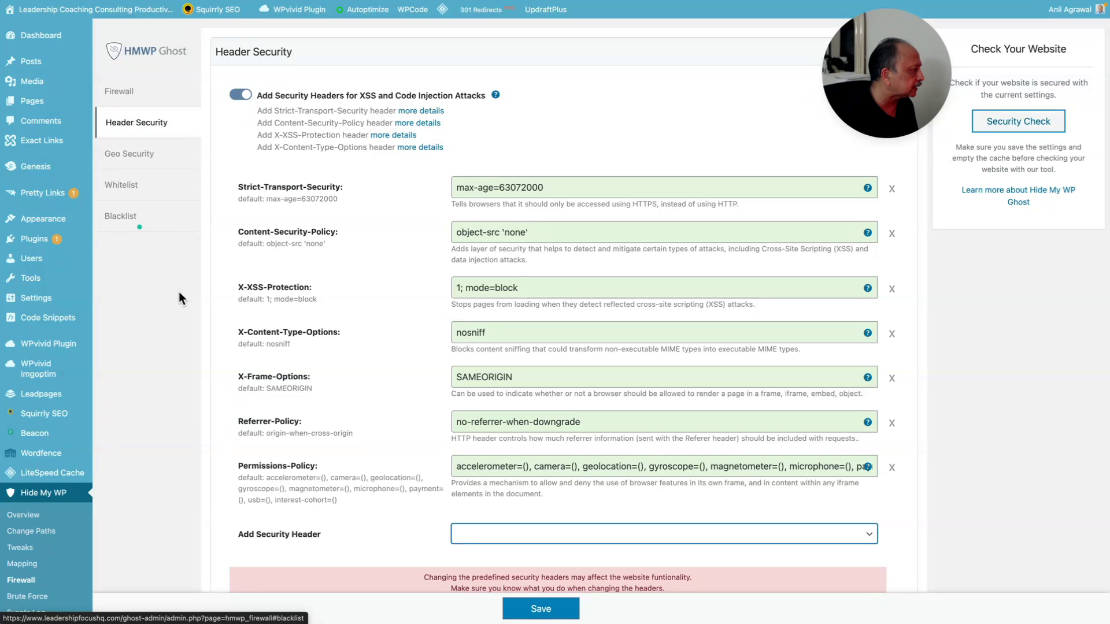
pyautogui.scroll(-3, 71, 471)
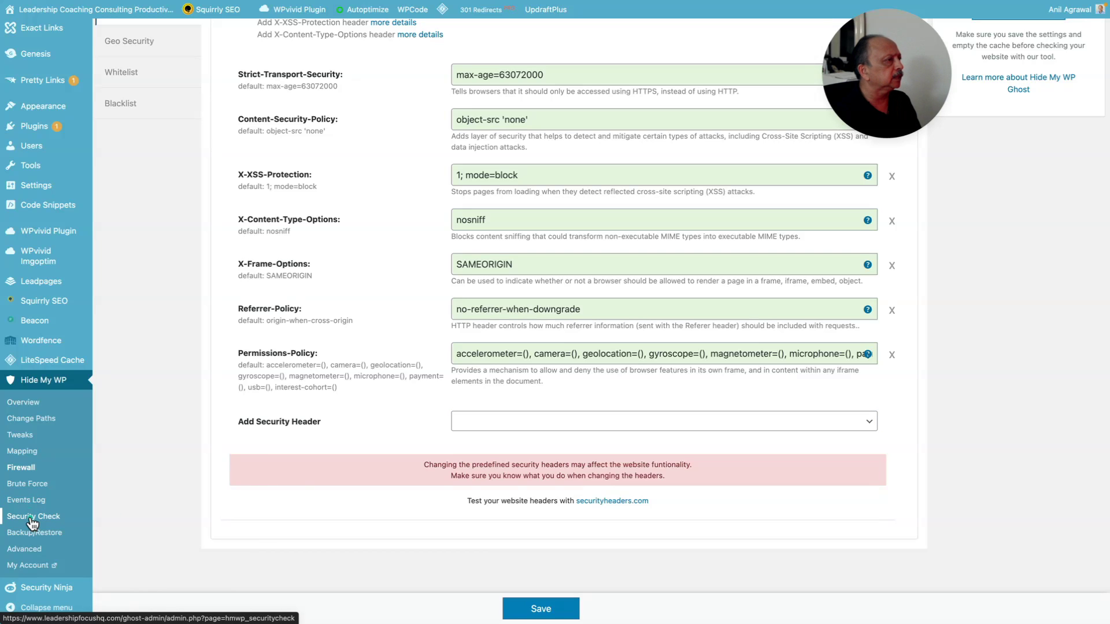
# View the Security Check results (37 passed, 2 failed) and also list the passed checks.
pyautogui.click(33, 523)
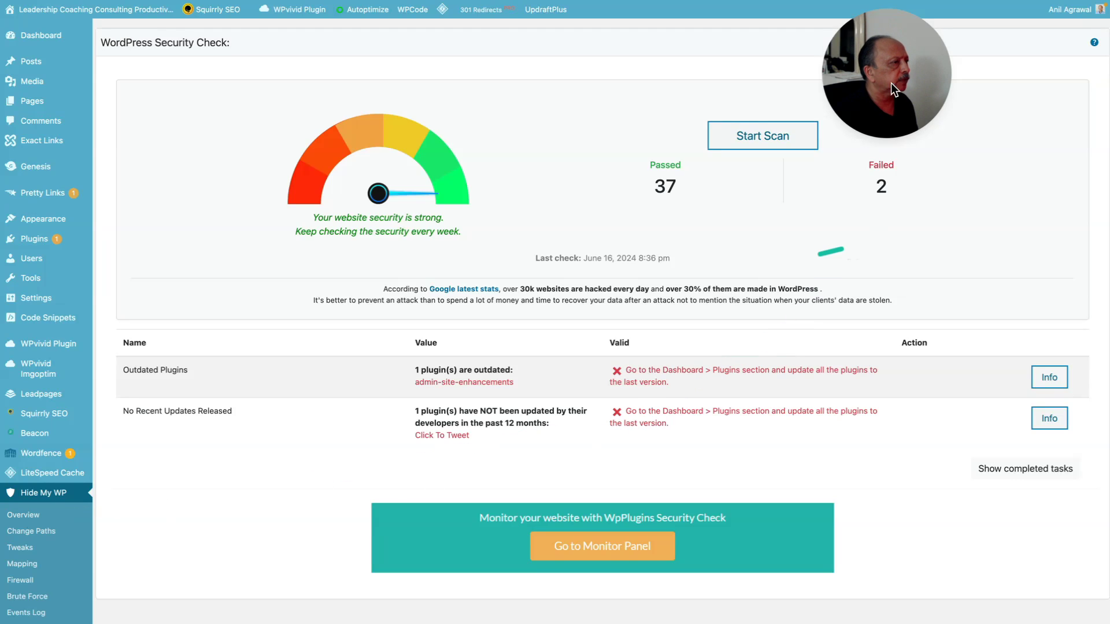
pyautogui.moveTo(863, 87); pyautogui.dragTo(971, 98)
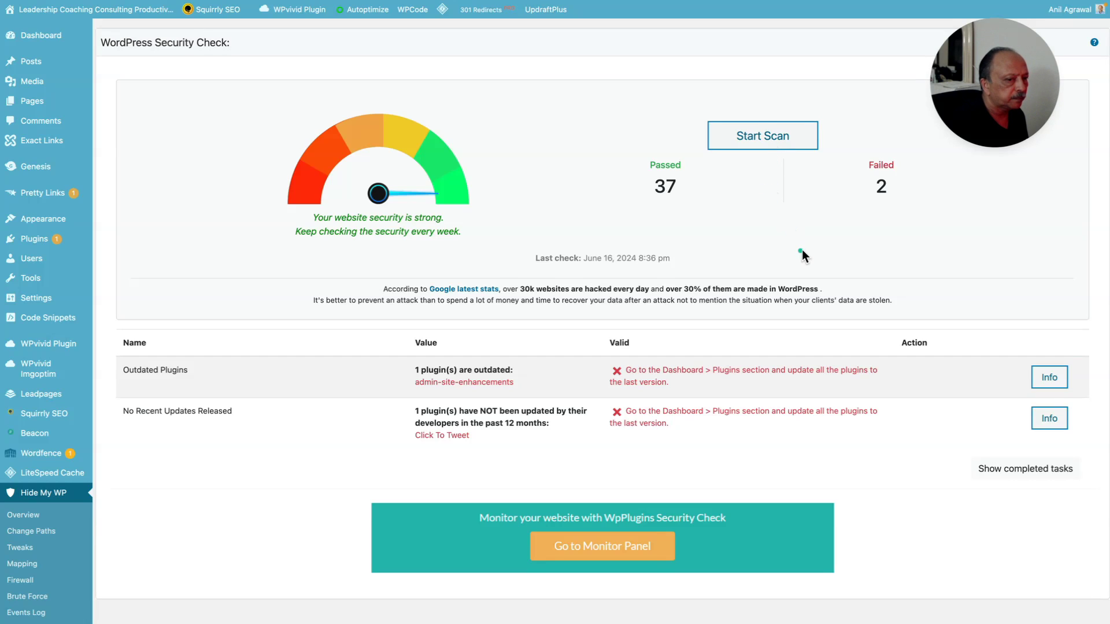
pyautogui.click(999, 471)
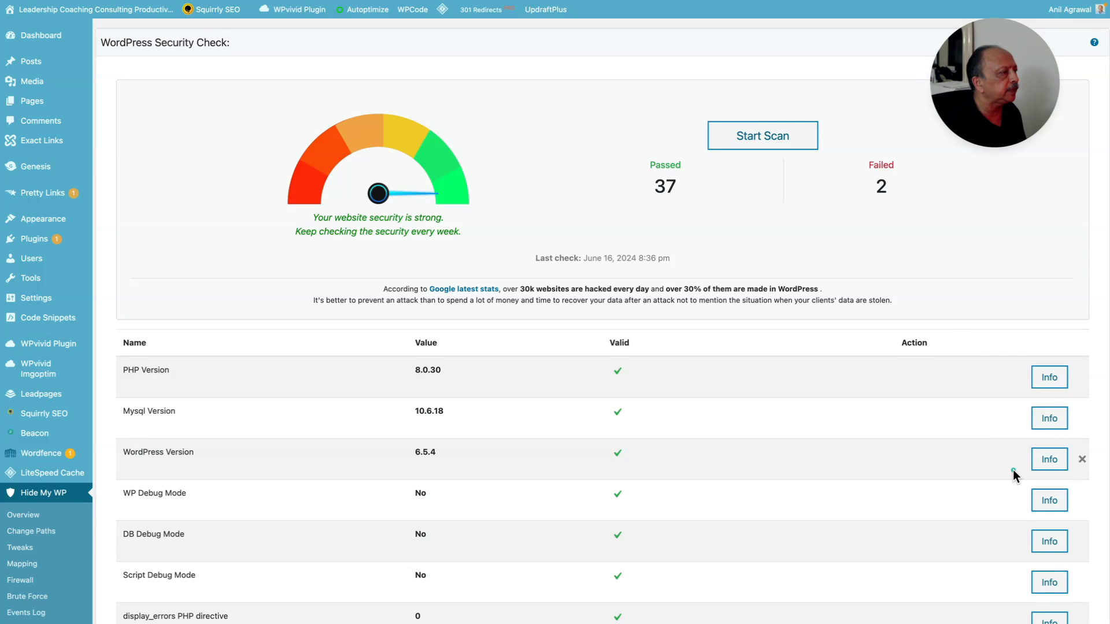
pyautogui.scroll(-3, 1013, 470)
pyautogui.scroll(-1, 1012, 470)
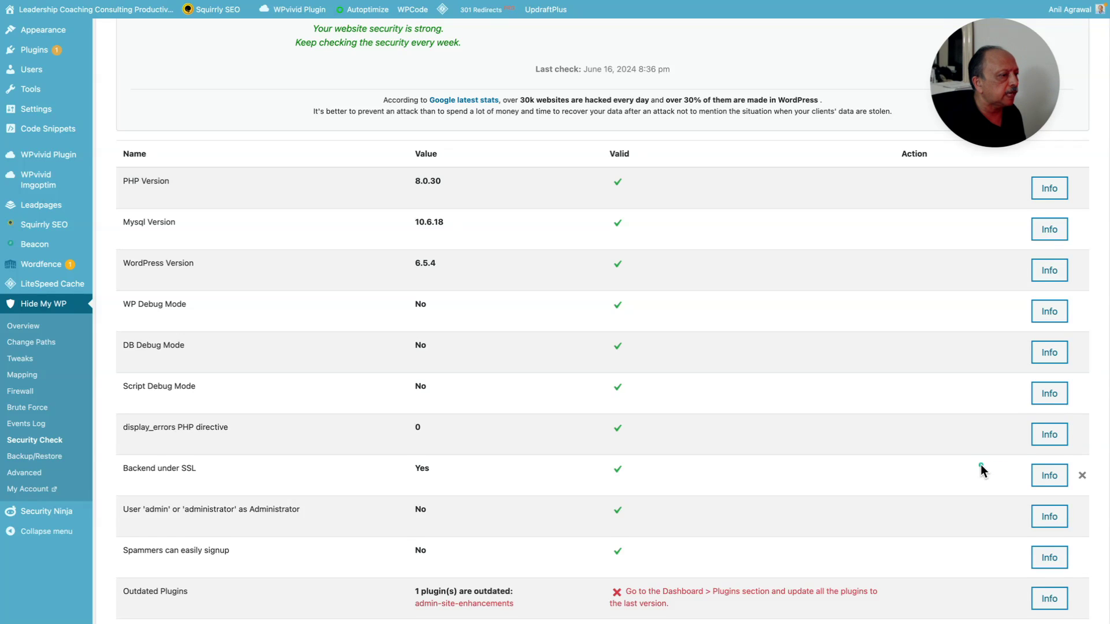
pyautogui.scroll(-3, 981, 470)
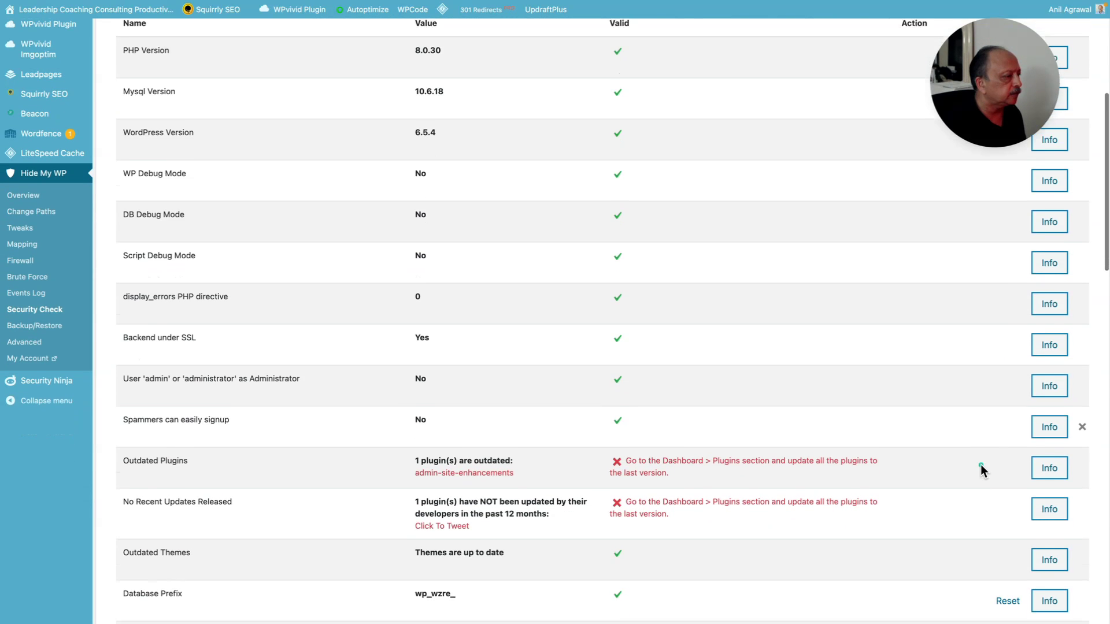
pyautogui.scroll(-6, 981, 466)
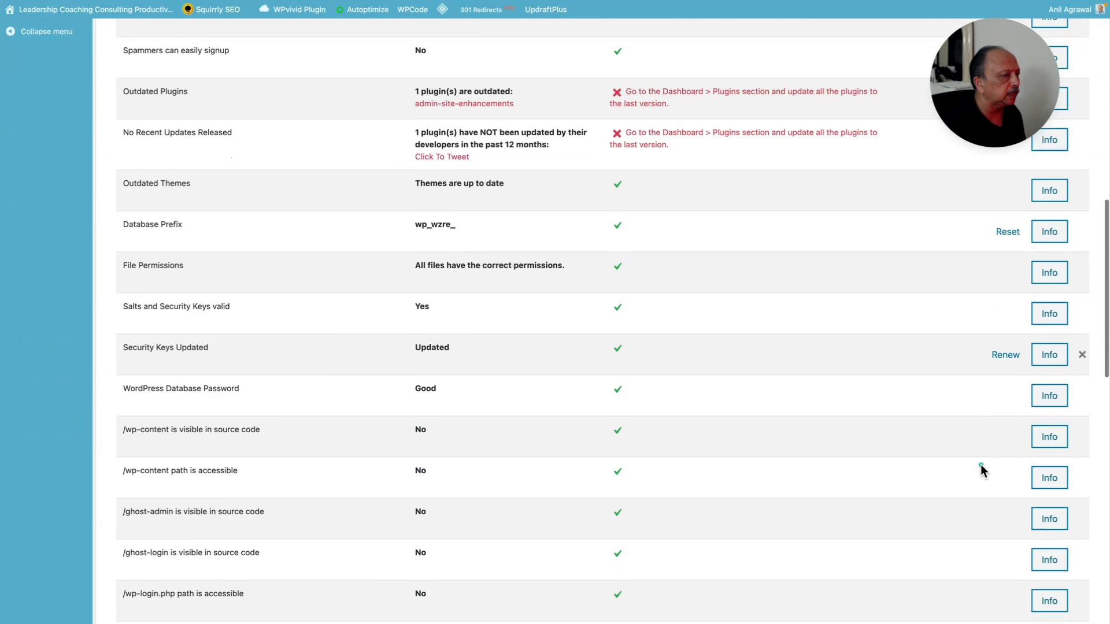
pyautogui.scroll(-6, 981, 467)
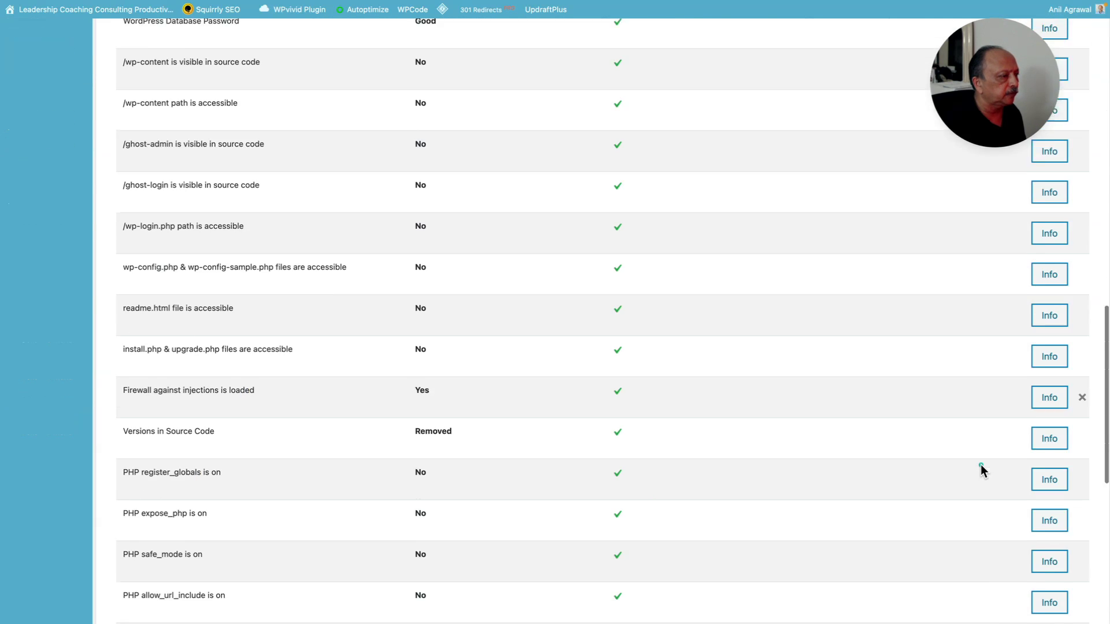
pyautogui.scroll(-7, 980, 466)
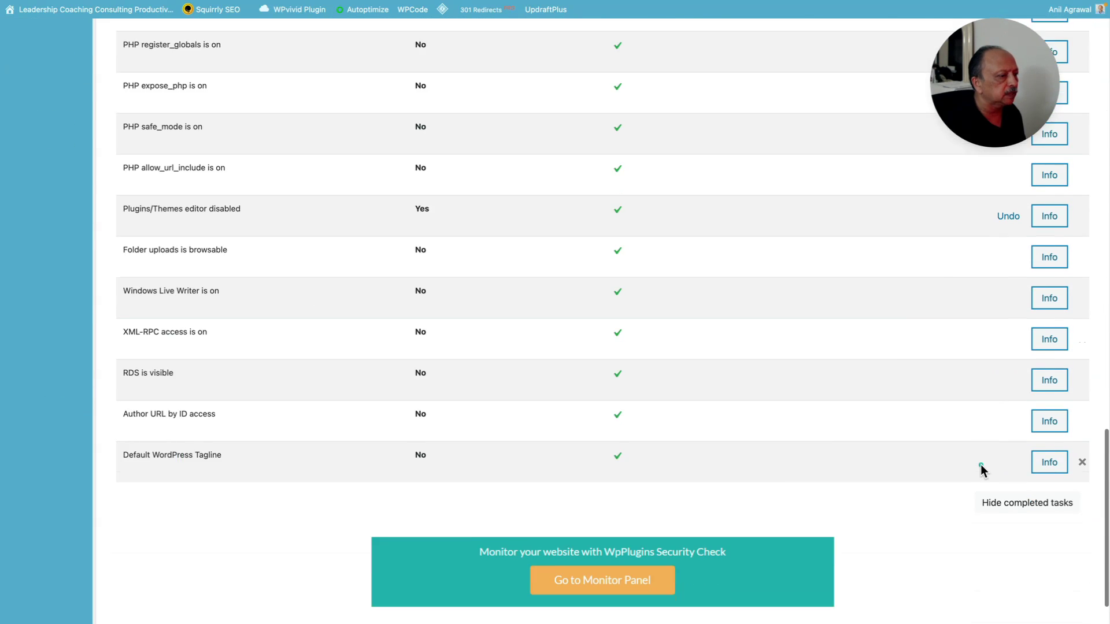
pyautogui.scroll(-1, 981, 463)
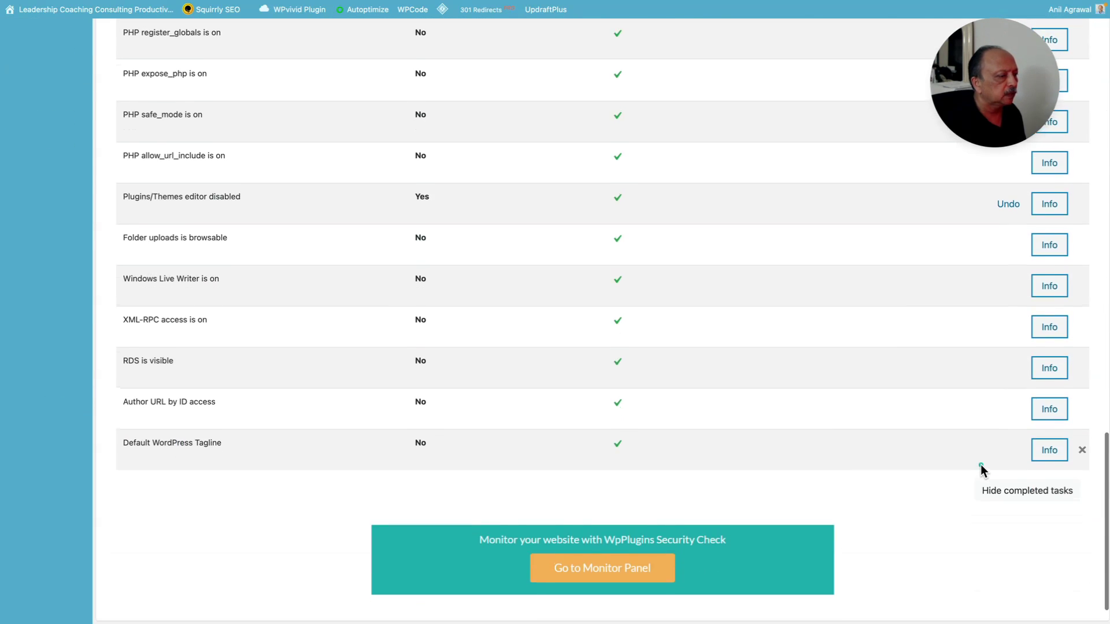
pyautogui.click(1015, 498)
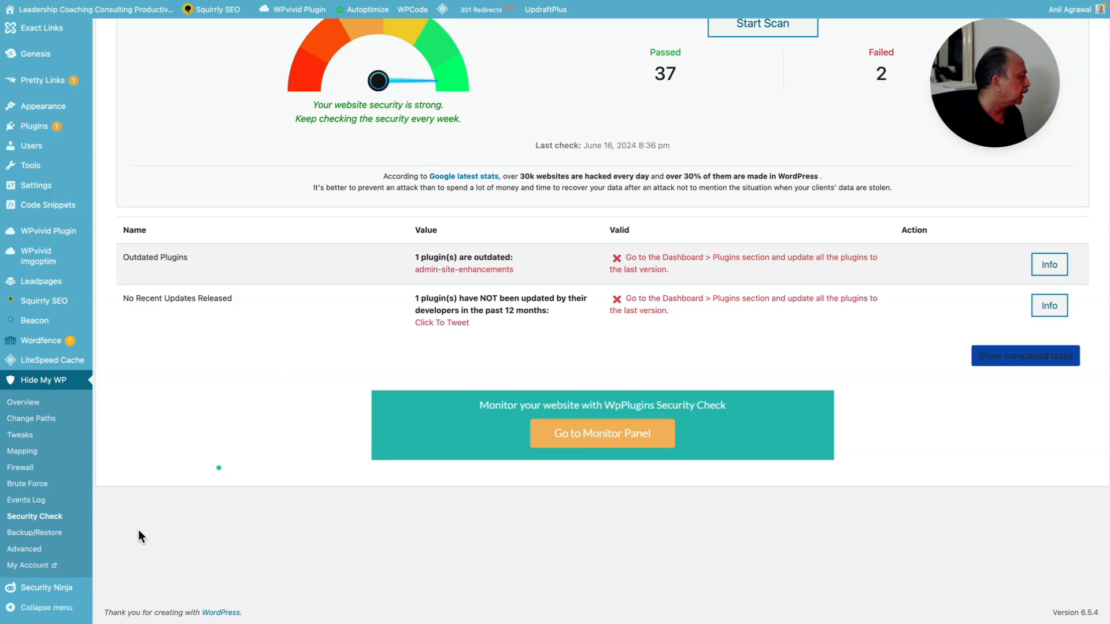
# Browse the Backup/Restore options, then move to Advanced Rollback Settings with the custom safe URL parameter.
pyautogui.click(29, 534)
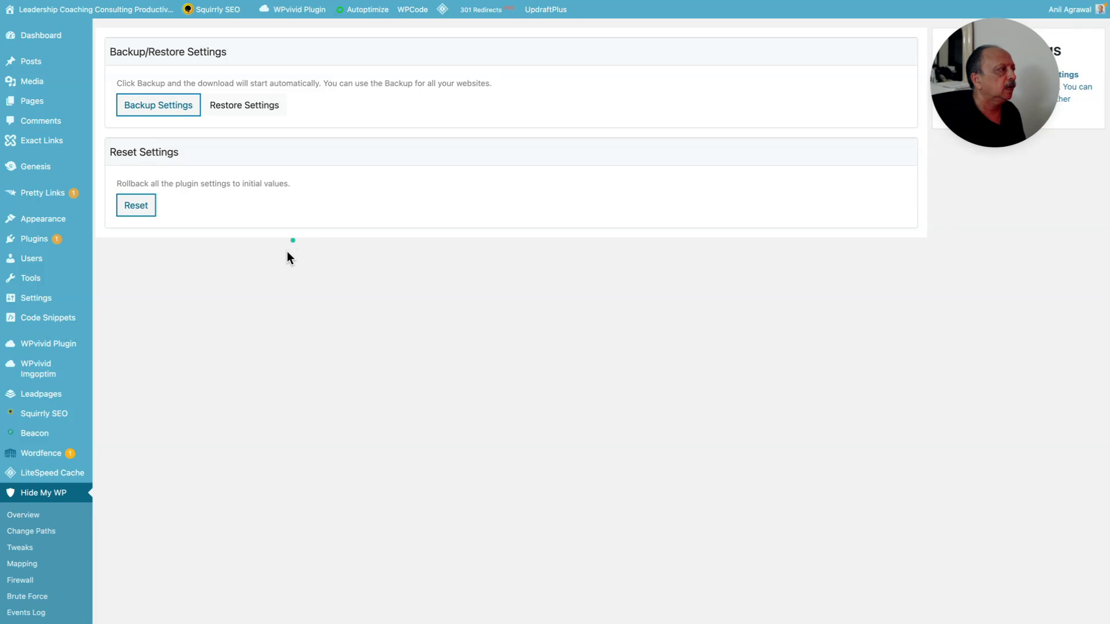
pyautogui.scroll(-3, 263, 312)
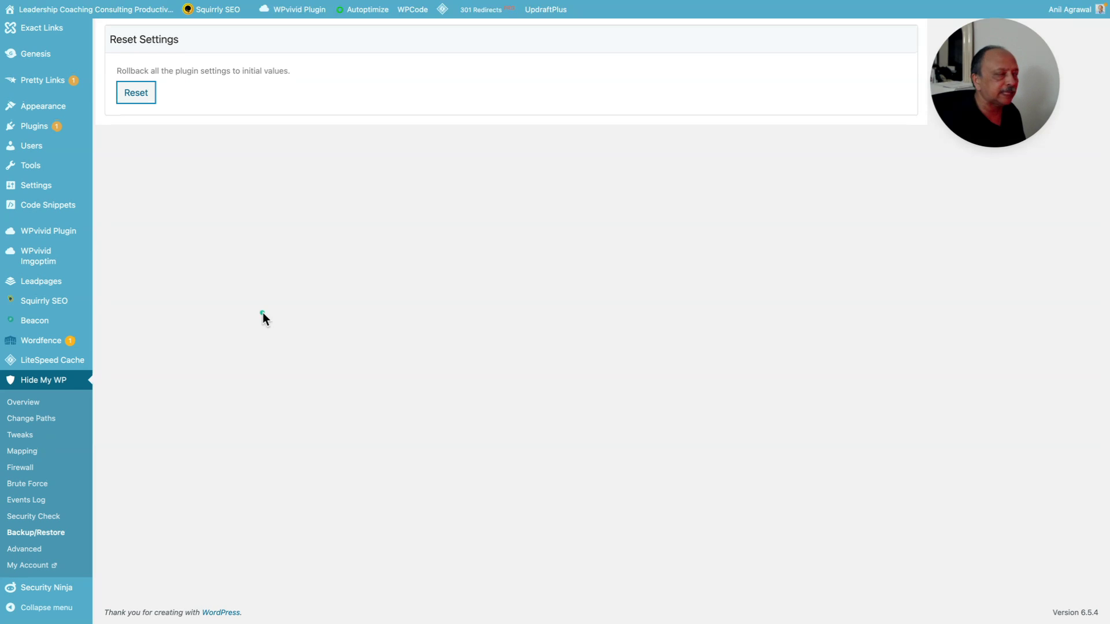
pyautogui.scroll(2, 262, 313)
pyautogui.scroll(-1, 262, 312)
pyautogui.scroll(1, 263, 312)
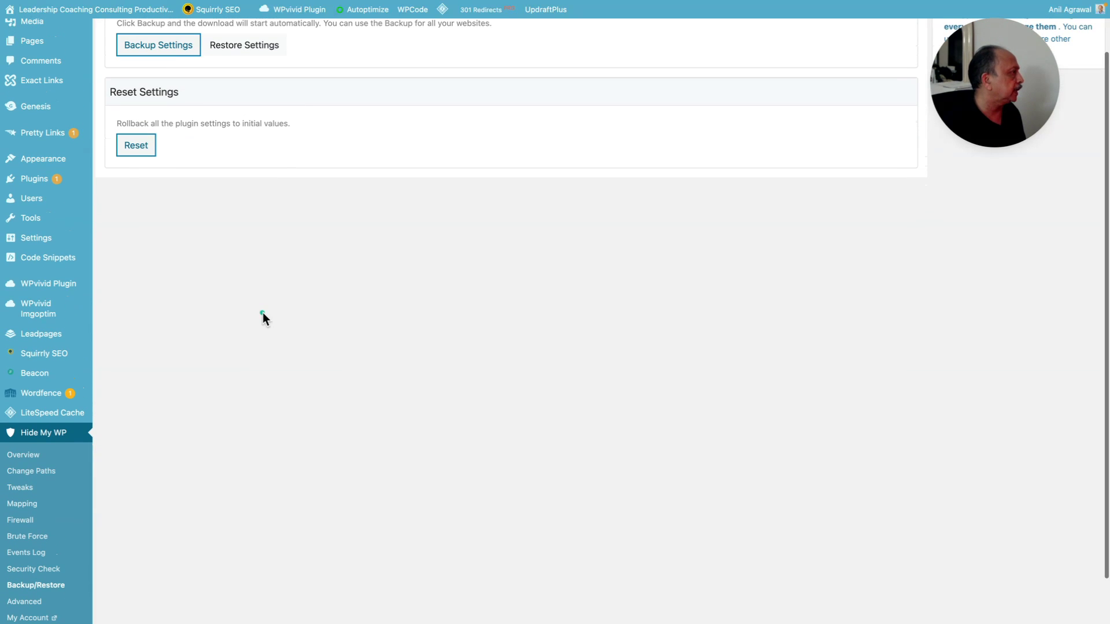
pyautogui.scroll(1, 262, 312)
pyautogui.scroll(1, 263, 312)
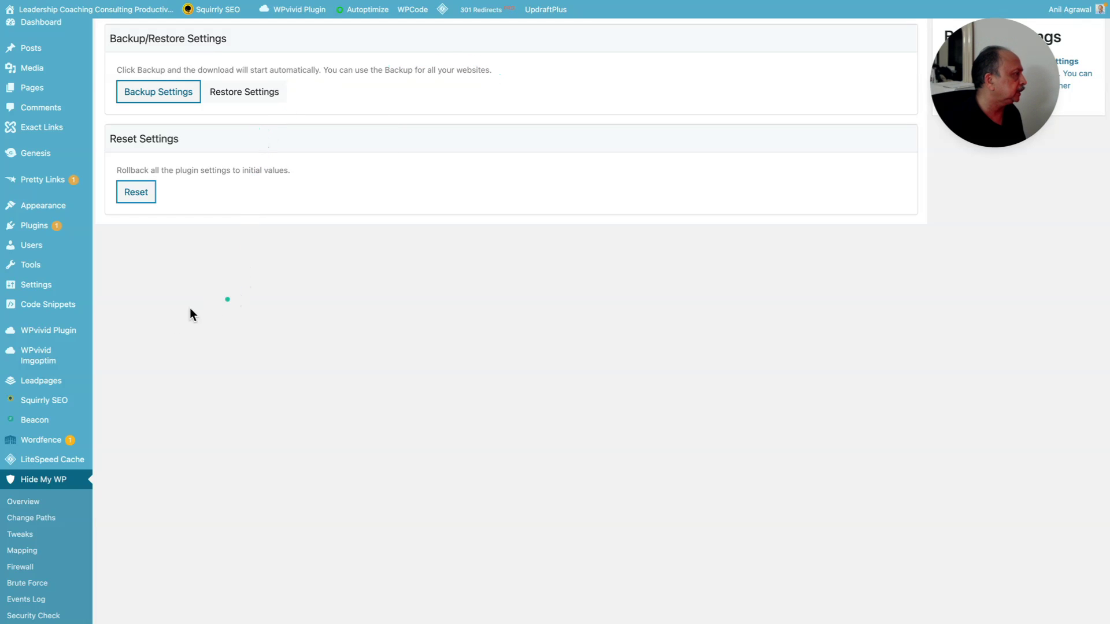
pyautogui.scroll(-3, 167, 327)
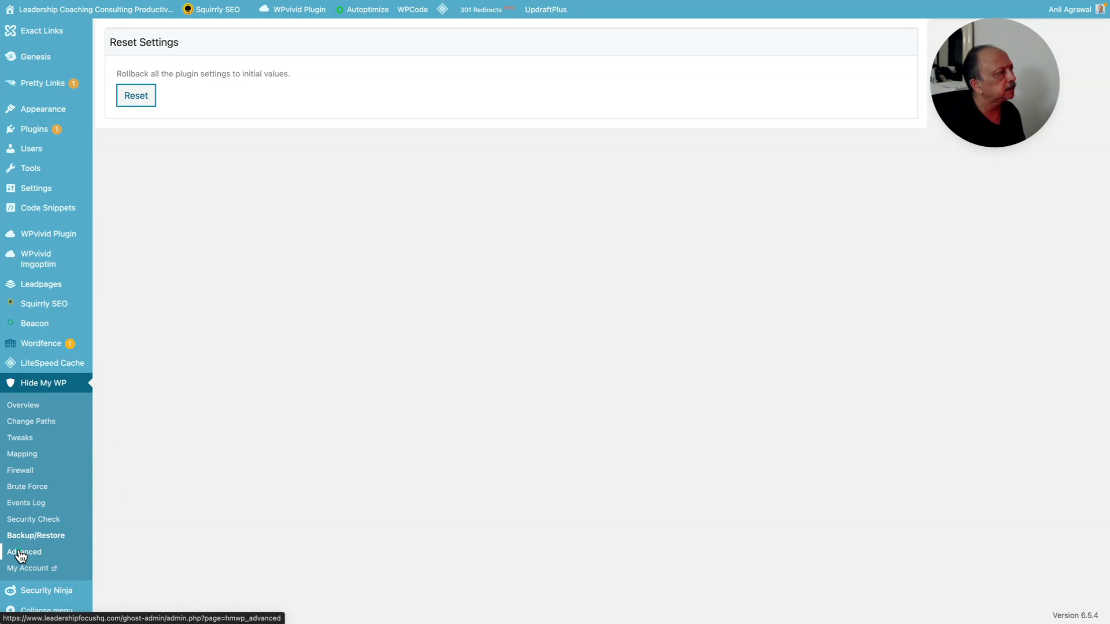
pyautogui.click(21, 556)
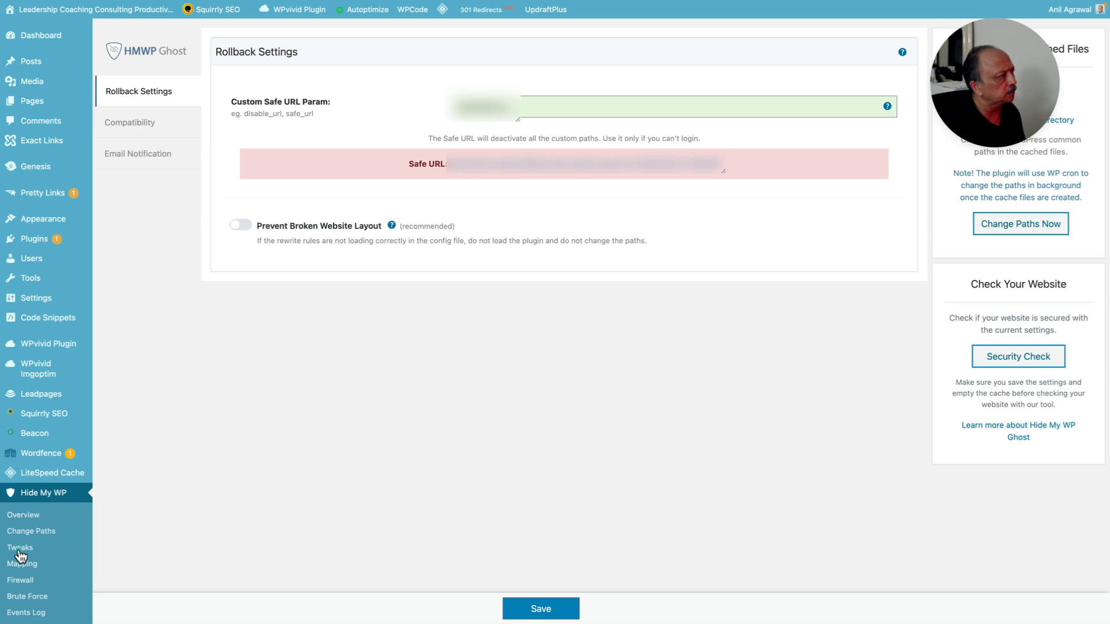